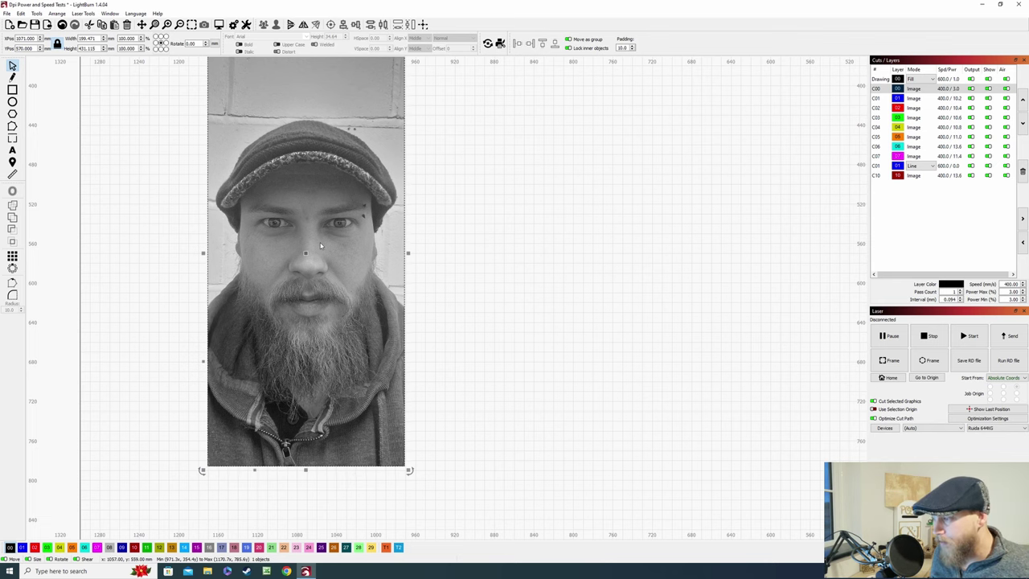
# Draw a rectangle about 140 by 199 mm overlapping the left half of the portrait's face
pyautogui.scroll(2, 257, 141)
pyautogui.click(111, 198)
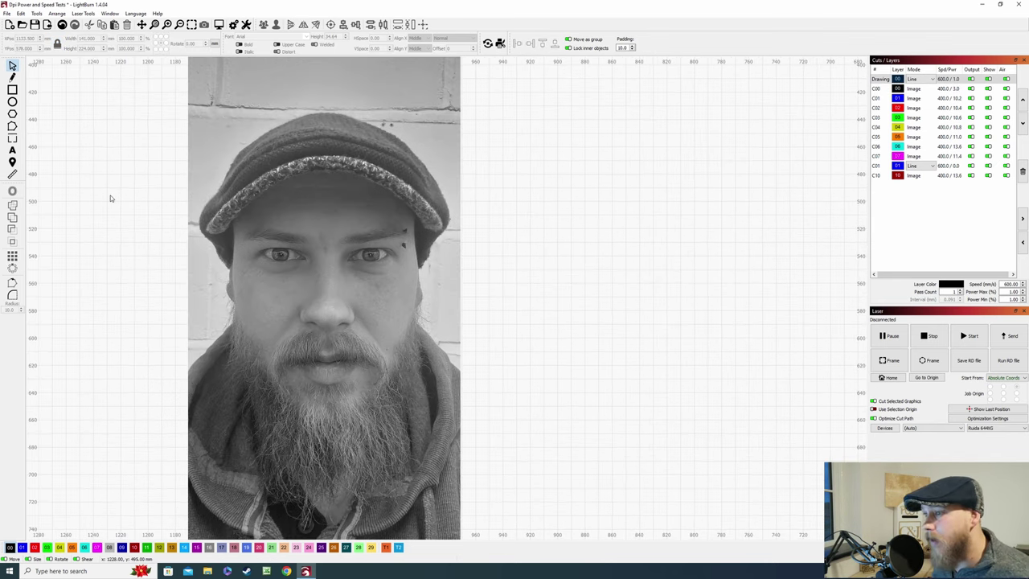
pyautogui.click(12, 90)
pyautogui.moveTo(138, 169)
pyautogui.mouseDown()
pyautogui.moveTo(166, 184)
pyautogui.moveTo(304, 422)
pyautogui.moveTo(330, 441)
pyautogui.mouseUp()
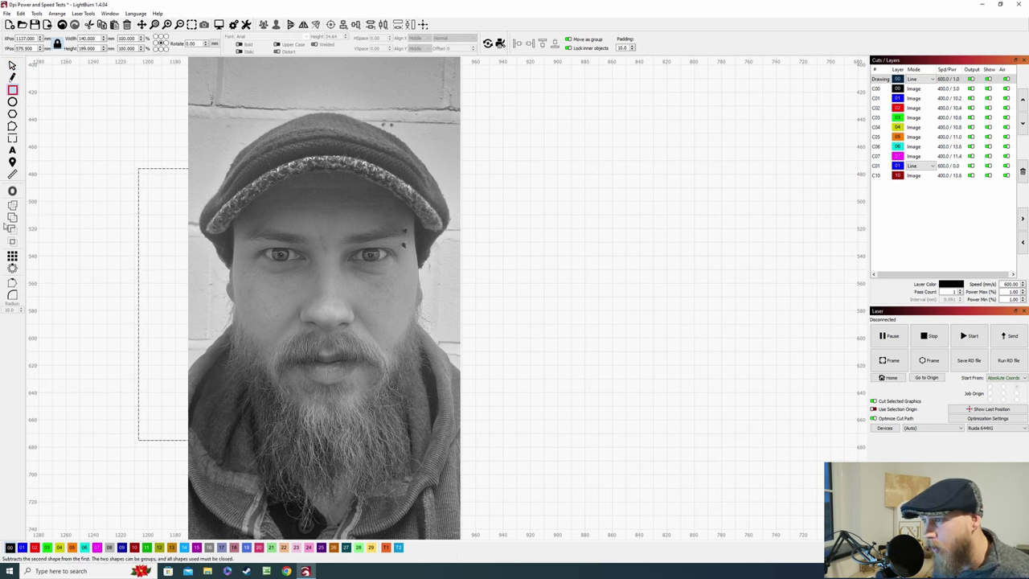
pyautogui.click(13, 65)
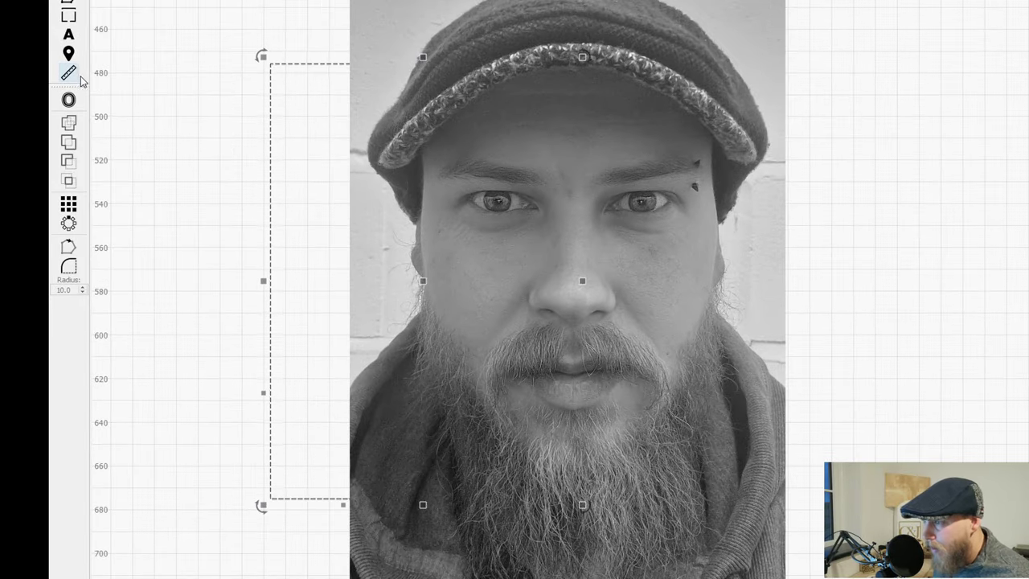
# Select the rectangle together with the portrait and apply the rectangle as a mask to the image
pyautogui.click(201, 8)
pyautogui.moveTo(844, 380); pyautogui.dragTo(136, 61)
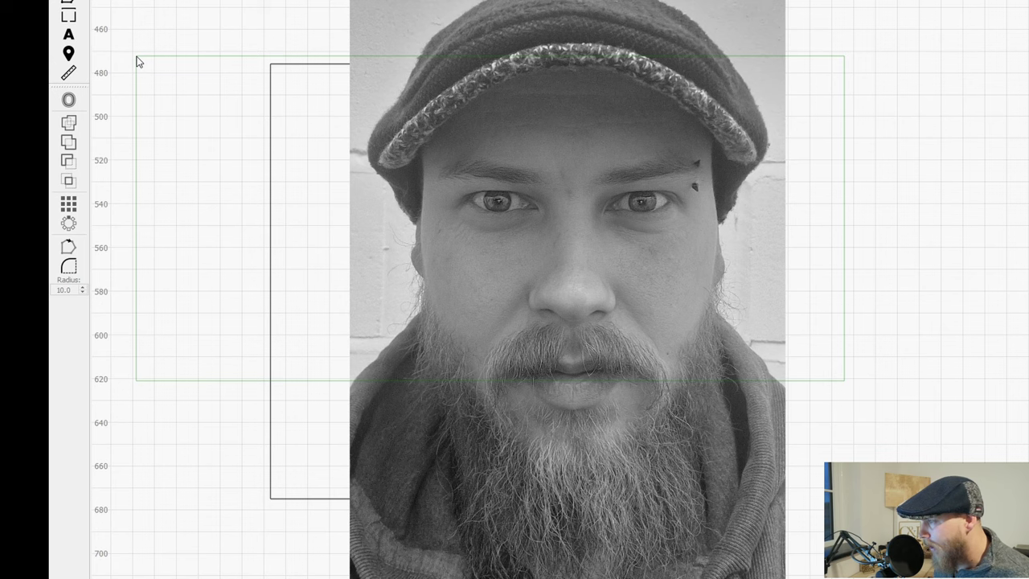
pyautogui.moveTo(136, 61); pyautogui.dragTo(137, 60)
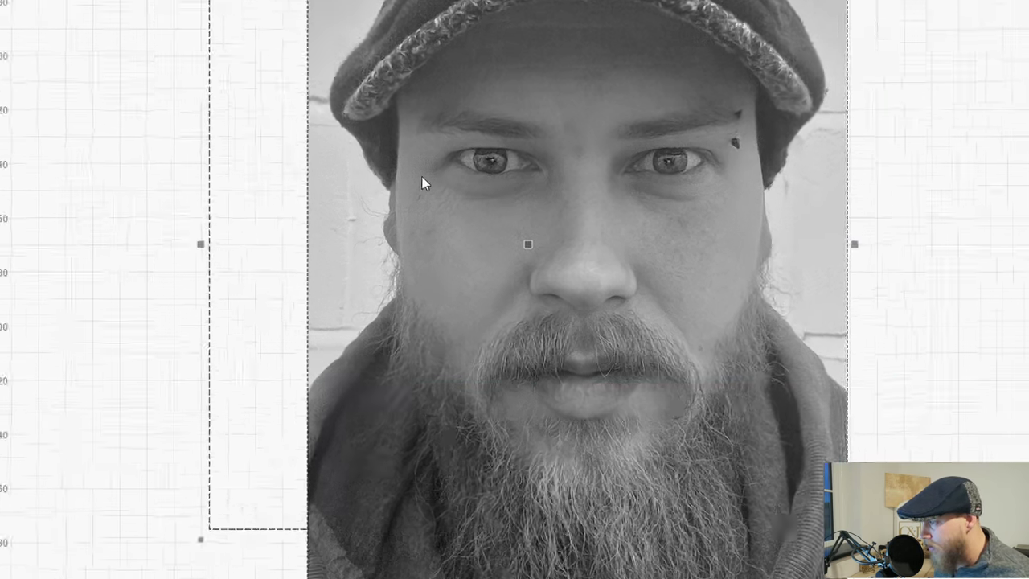
pyautogui.rightClick(442, 217)
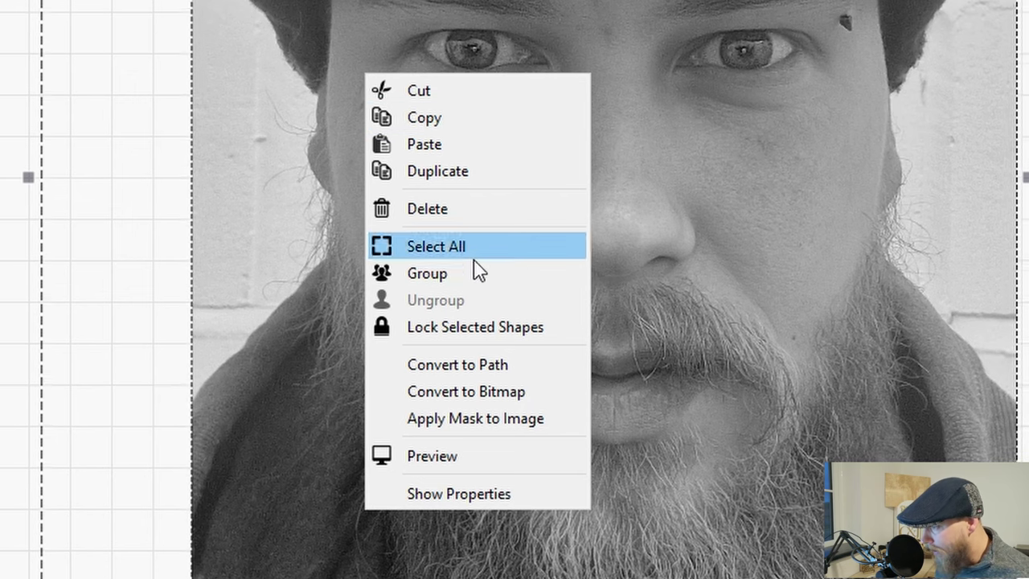
pyautogui.click(474, 427)
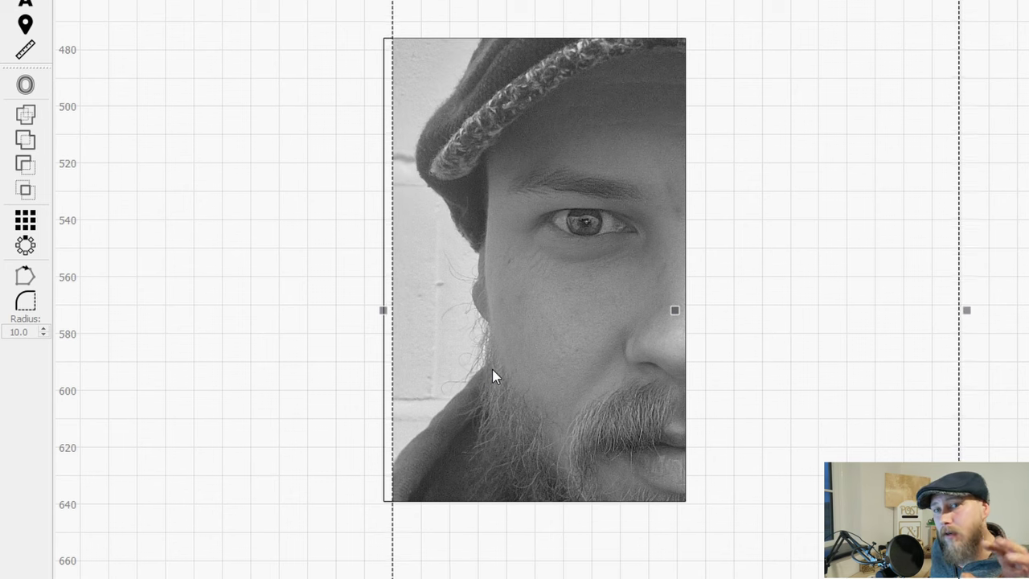
# Flatten the image mask on the cropped portrait and clear the selection
pyautogui.moveTo(924, 516); pyautogui.dragTo(340, 251)
pyautogui.rightClick(553, 316)
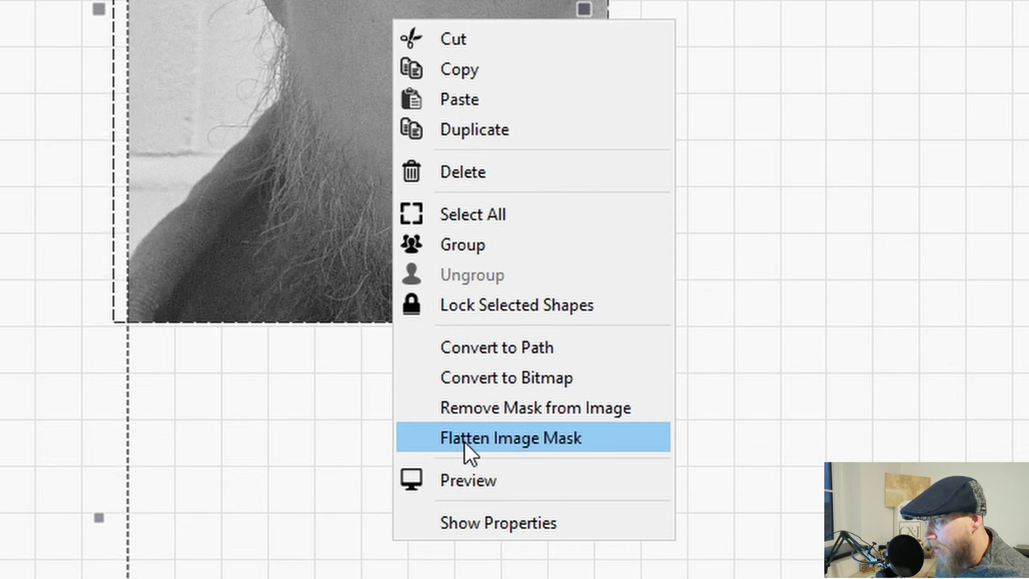
pyautogui.click(465, 443)
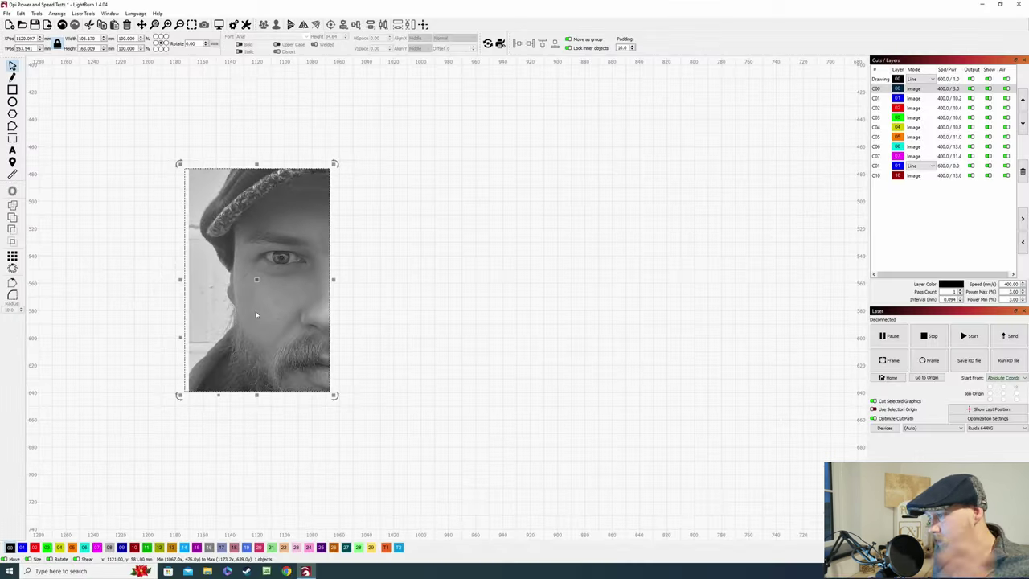
pyautogui.click(386, 214)
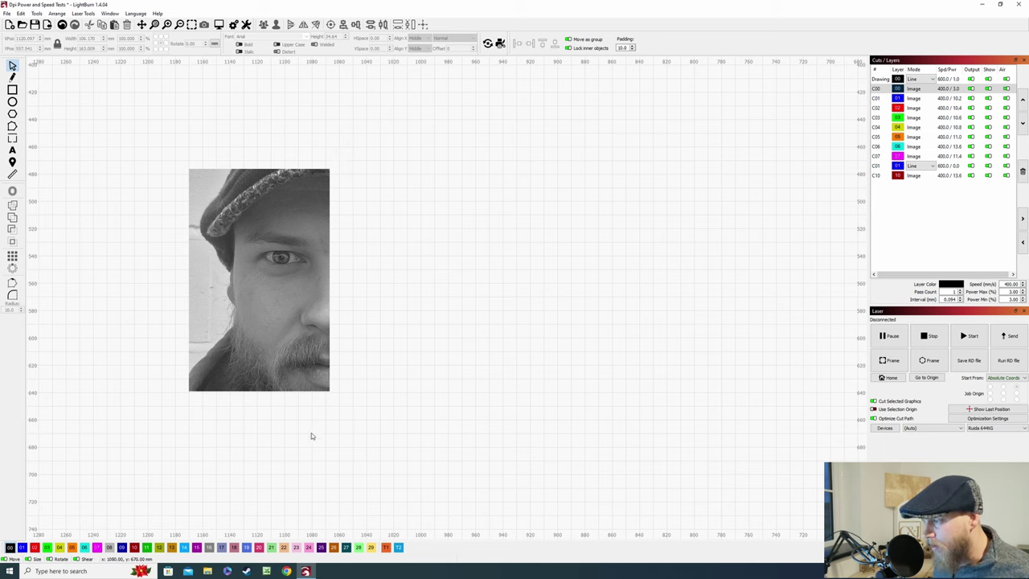
# Select the cropped portrait and open it for editing with Adjust Image
pyautogui.scroll(-3, 377, 305)
pyautogui.moveTo(377, 354); pyautogui.dragTo(325, 296)
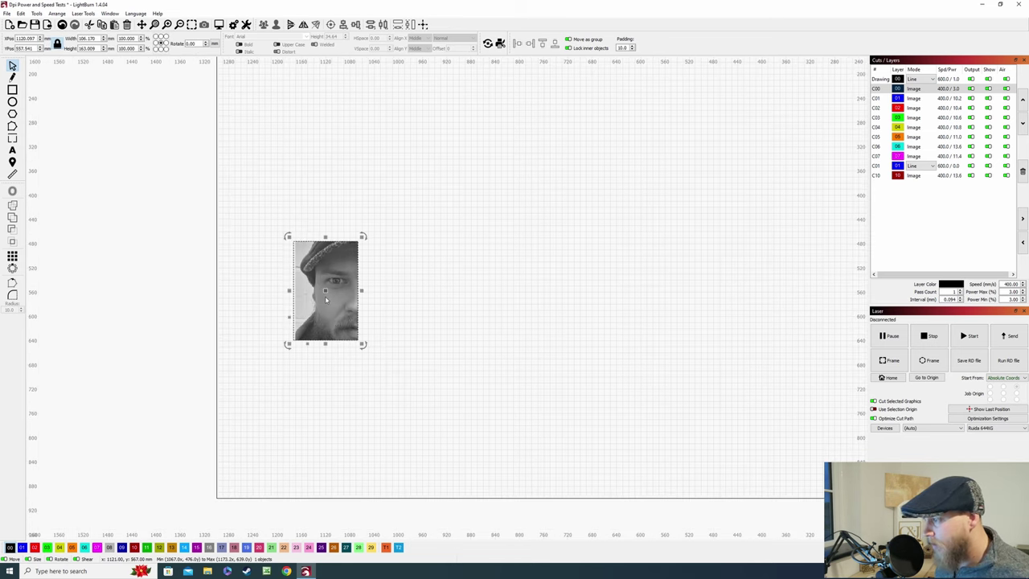
pyautogui.scroll(8, 325, 295)
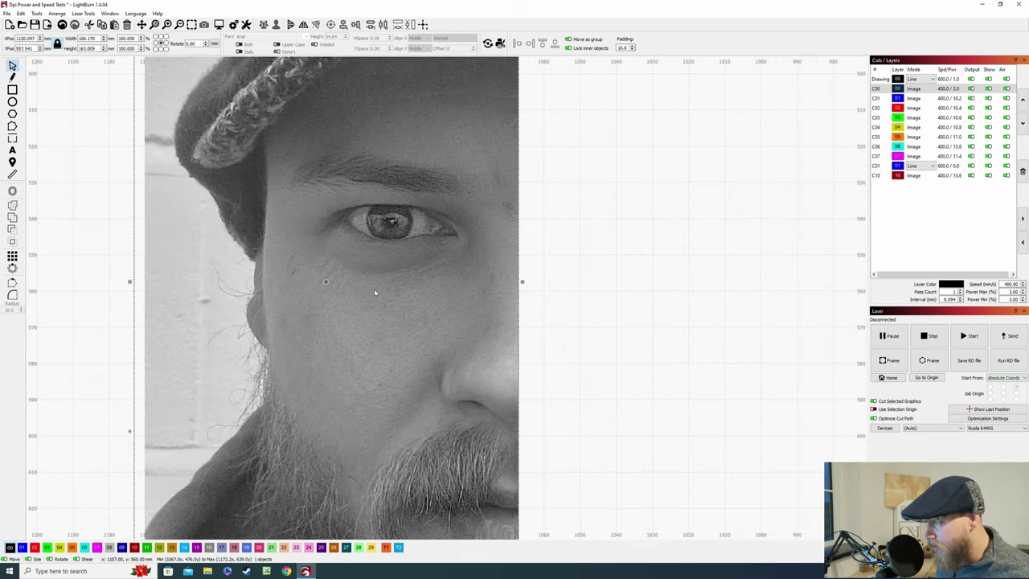
pyautogui.scroll(-4, 377, 293)
pyautogui.rightClick(346, 277)
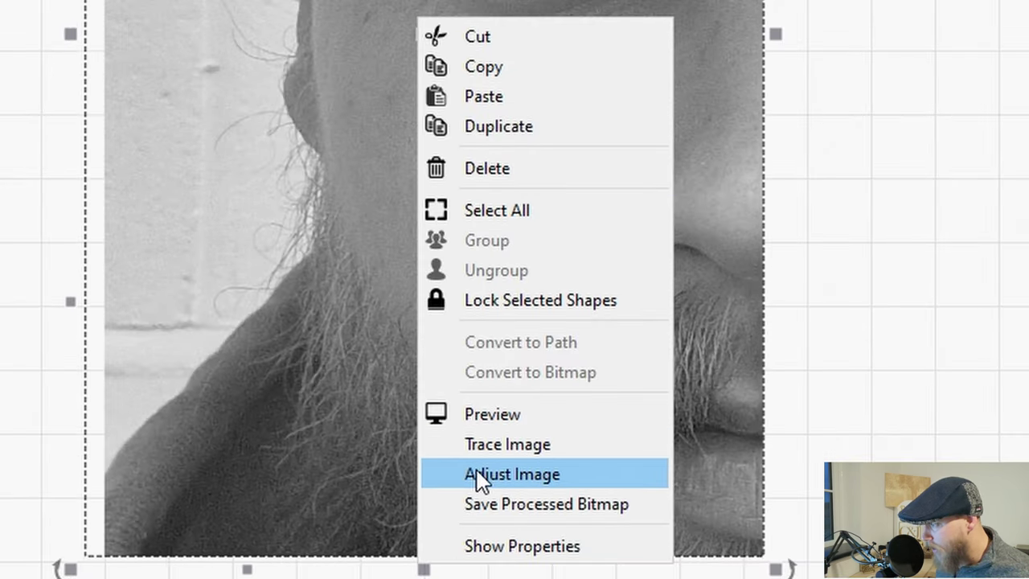
pyautogui.click(480, 475)
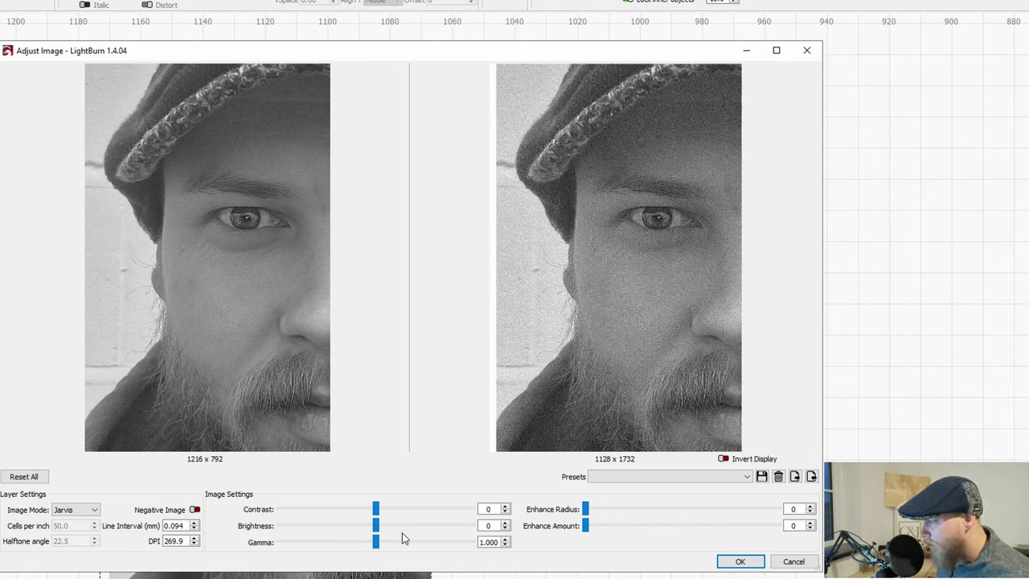
# Lower the portrait's gamma to 0 and raise it stepwise to 0.500, checking the processed preview
pyautogui.moveTo(376, 541); pyautogui.dragTo(228, 543)
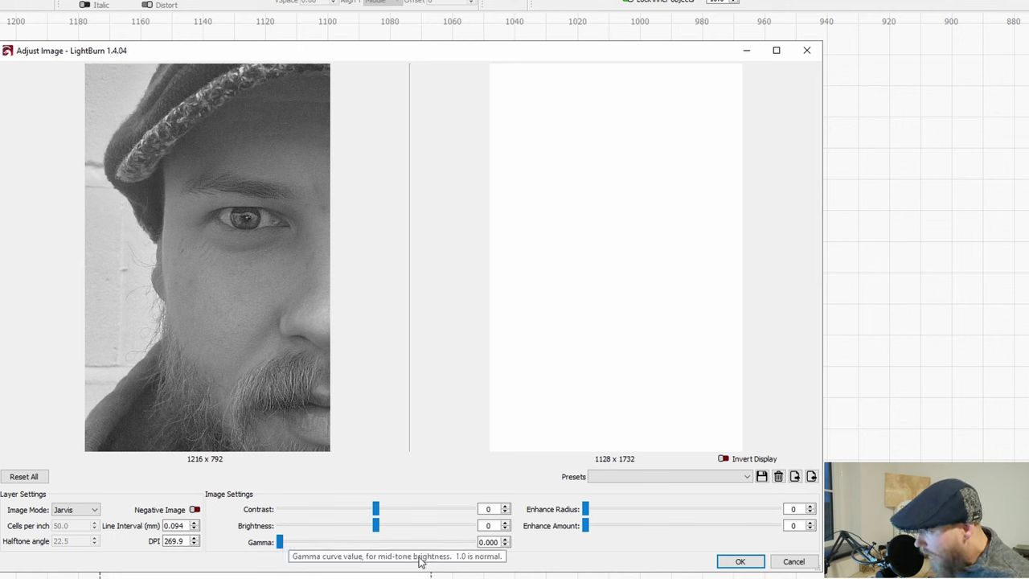
pyautogui.click(505, 539)
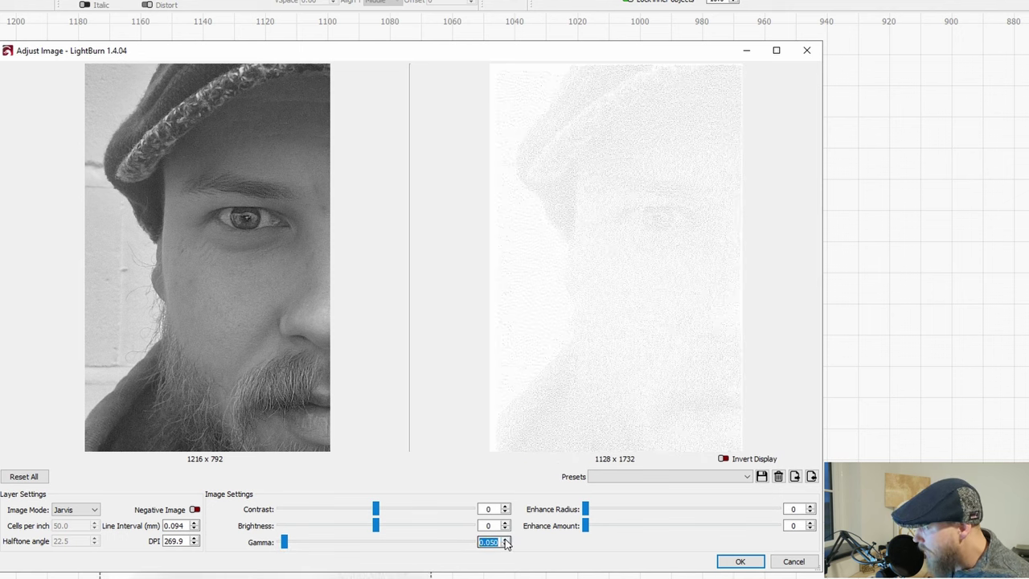
pyautogui.click(505, 539)
pyautogui.click(505, 539)
pyautogui.click(504, 539)
pyautogui.click(505, 540)
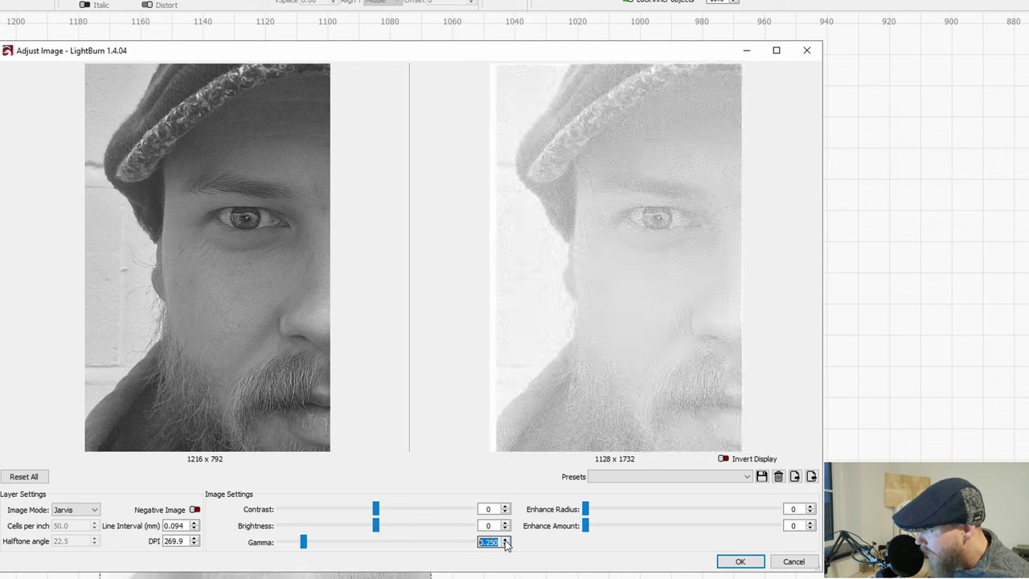
pyautogui.click(505, 539)
pyautogui.click(504, 540)
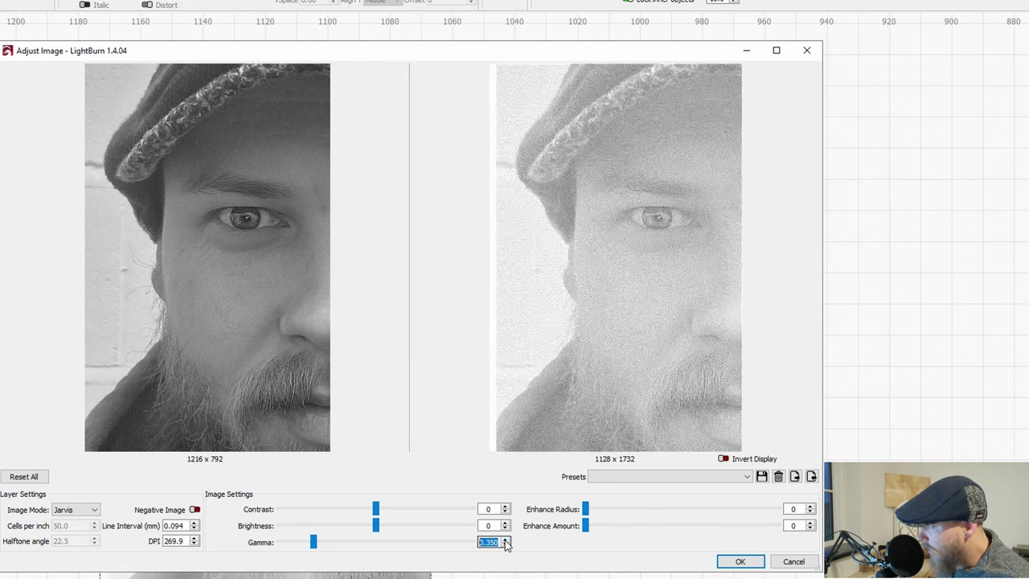
pyautogui.click(505, 540)
pyautogui.click(504, 540)
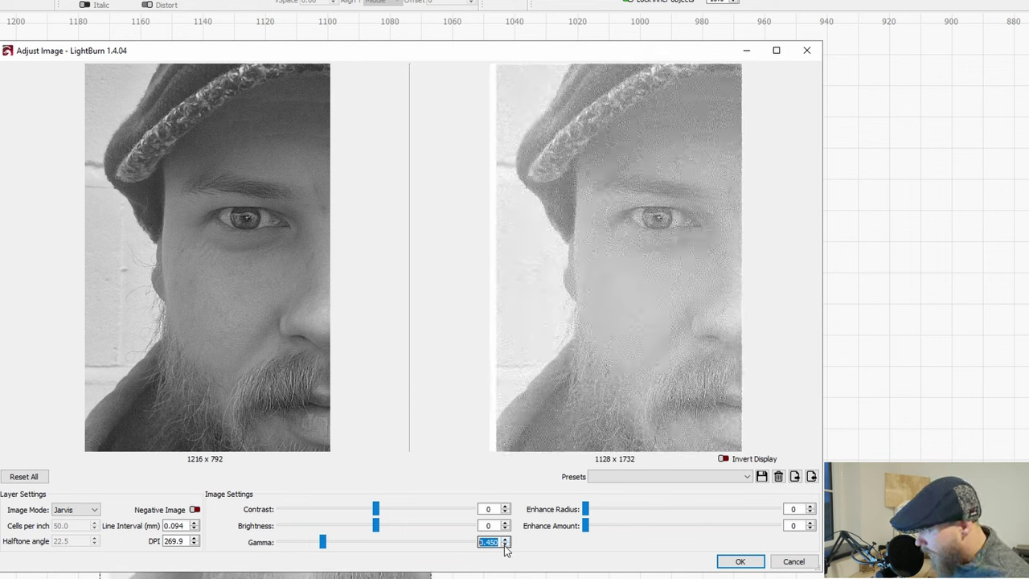
pyautogui.click(504, 540)
pyautogui.click(505, 540)
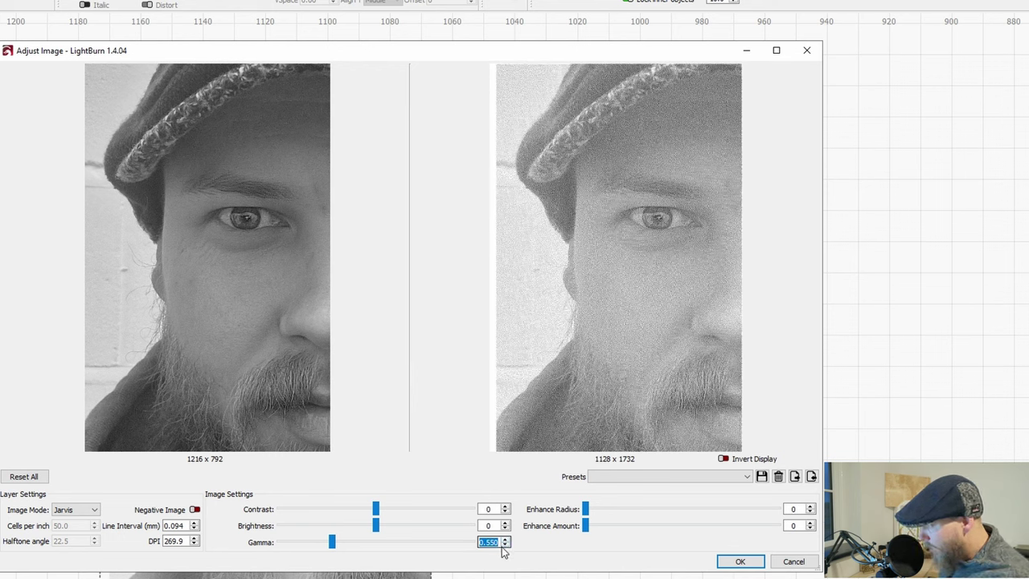
pyautogui.click(506, 545)
pyautogui.click(506, 545)
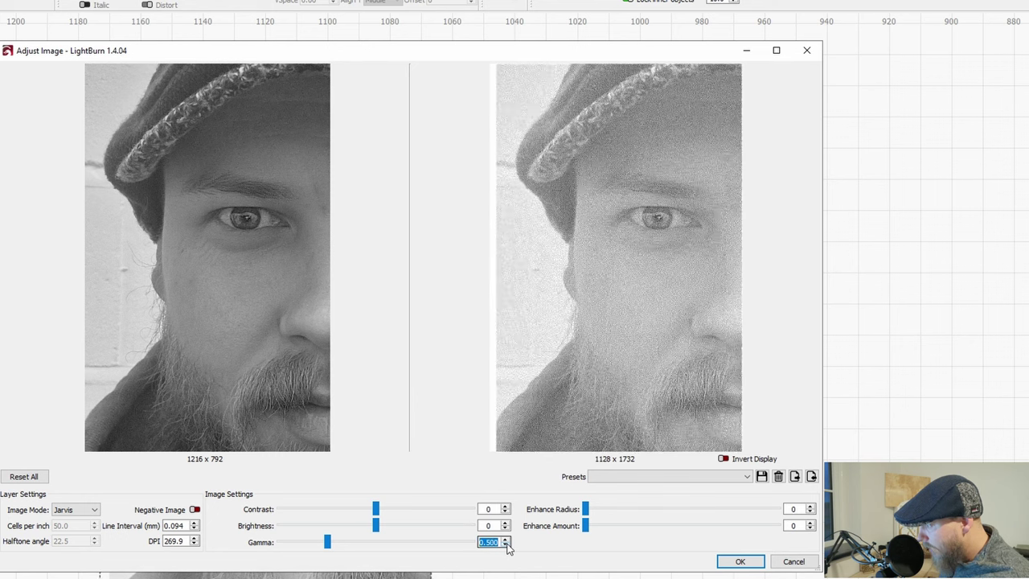
pyautogui.scroll(1, 558, 284)
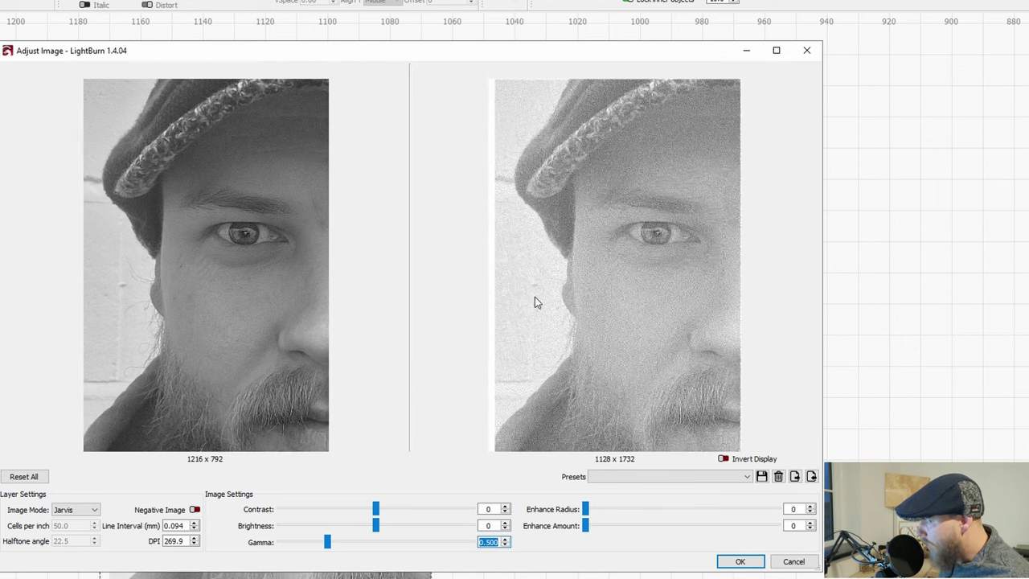
pyautogui.scroll(-1, 529, 279)
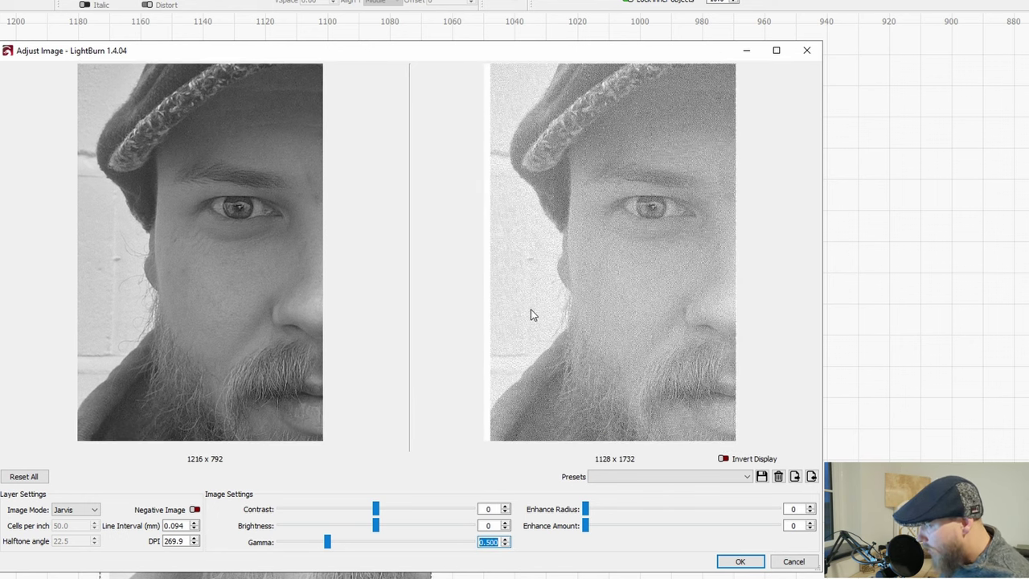
# Raise the portrait's contrast to 21
pyautogui.click(505, 506)
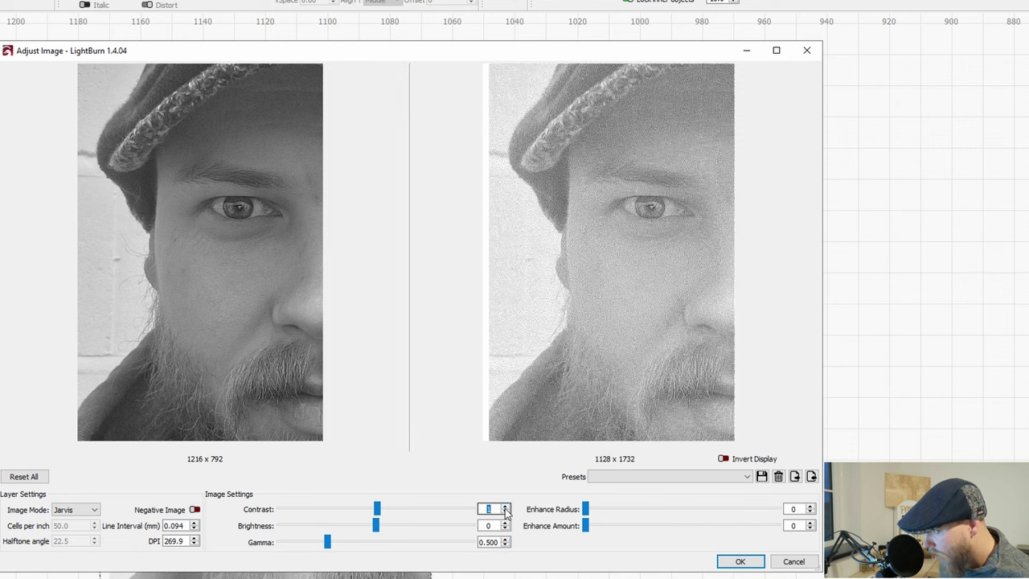
pyautogui.click(505, 506)
pyautogui.click(505, 506)
pyautogui.click(505, 506)
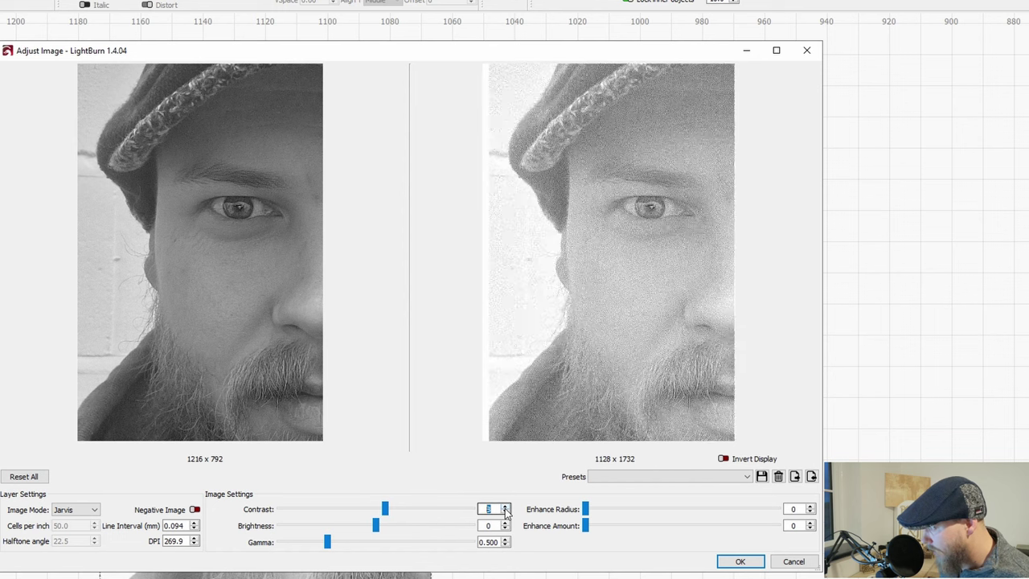
pyautogui.click(505, 506)
pyautogui.click(505, 507)
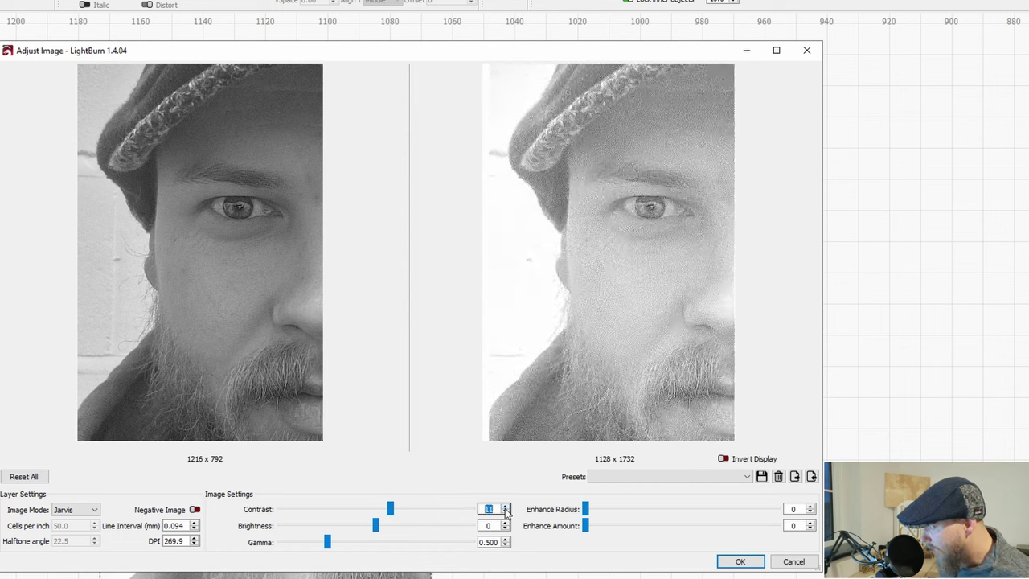
pyautogui.click(505, 507)
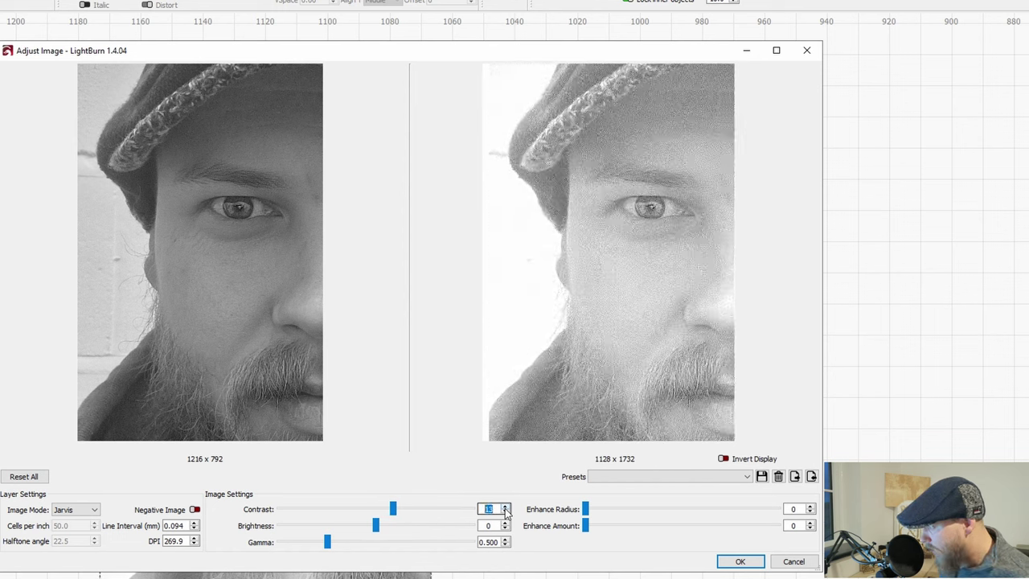
pyautogui.click(505, 507)
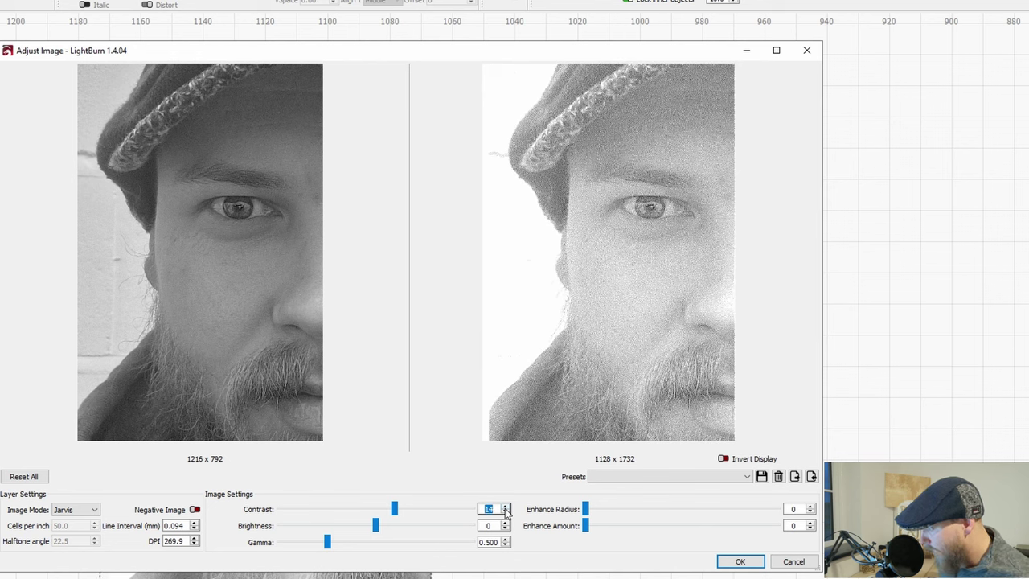
pyautogui.click(505, 508)
pyautogui.click(504, 507)
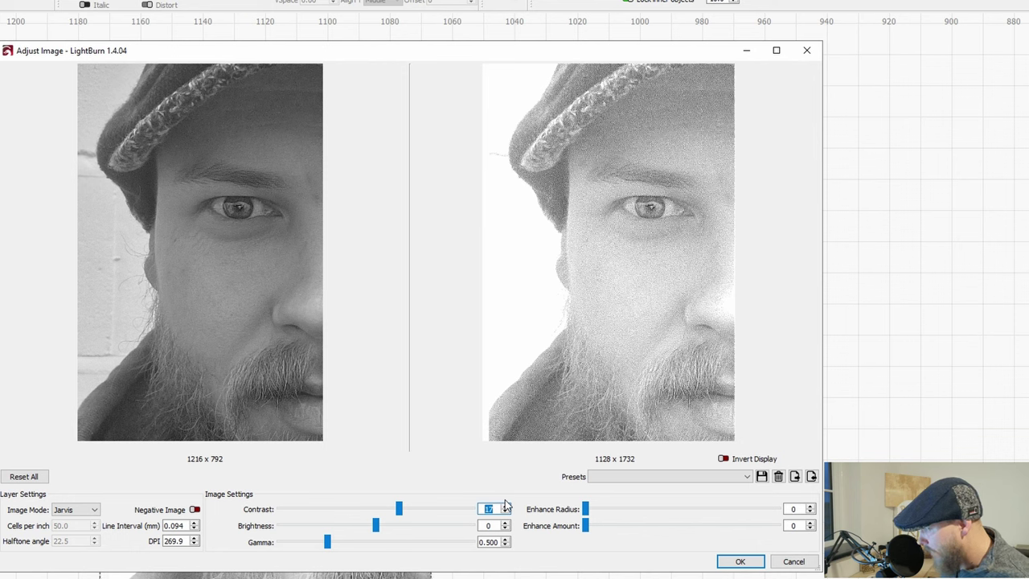
pyautogui.click(506, 506)
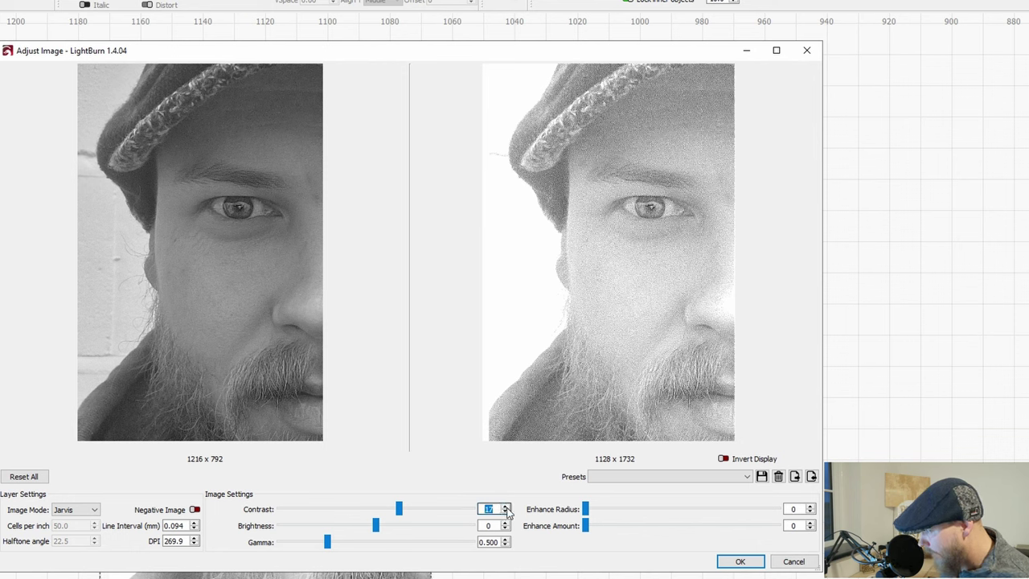
pyautogui.click(506, 507)
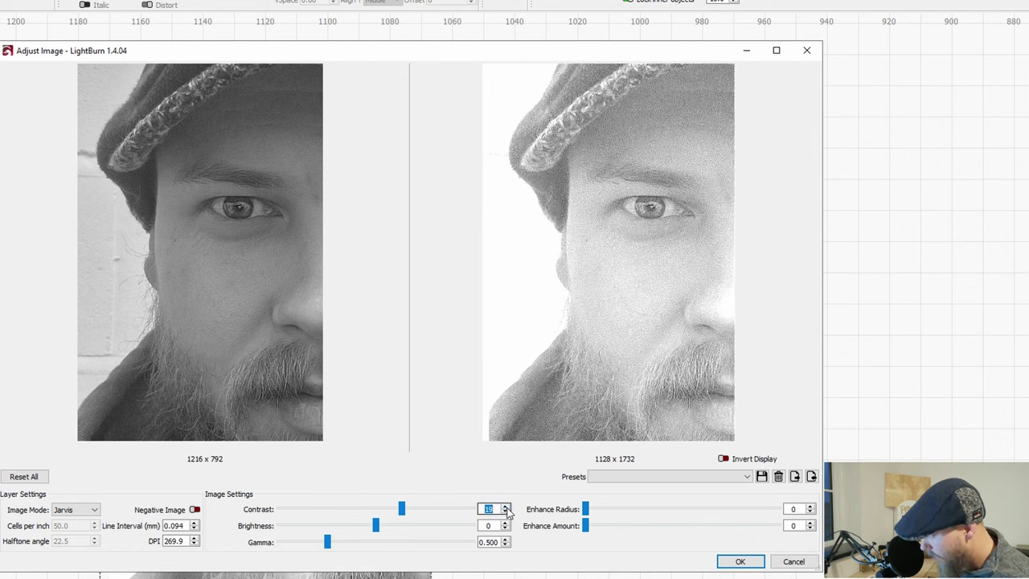
pyautogui.click(505, 507)
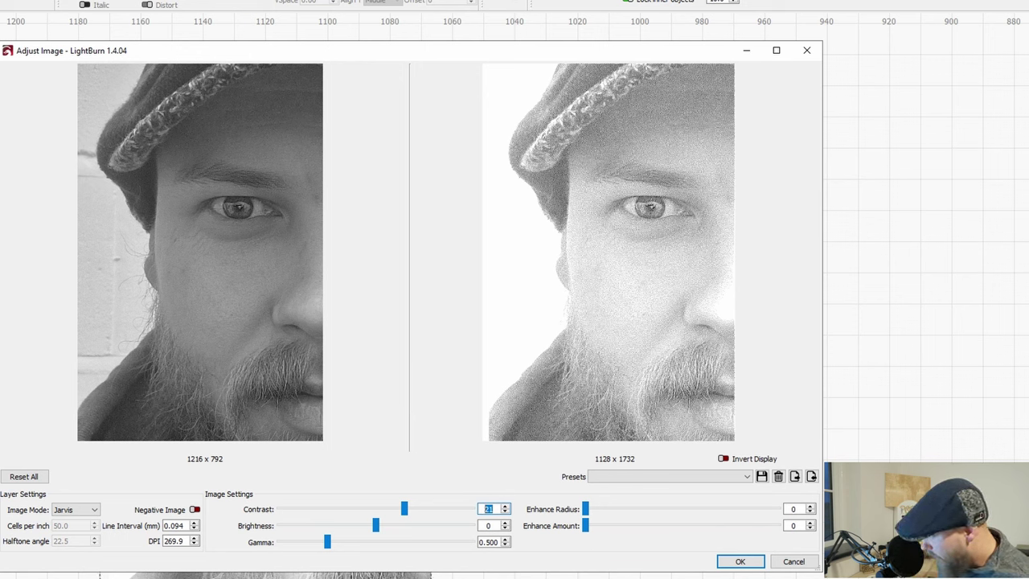
# Set the portrait's Enhance Radius to 7
pyautogui.click(810, 506)
pyautogui.click(811, 506)
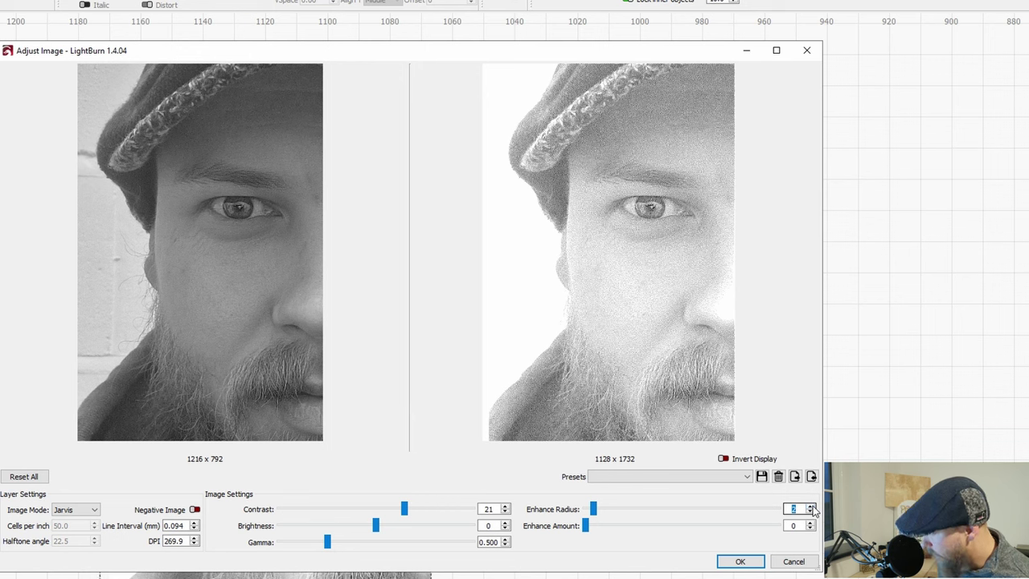
pyautogui.click(811, 506)
pyautogui.click(811, 507)
pyautogui.click(811, 506)
pyautogui.click(811, 507)
pyautogui.click(810, 507)
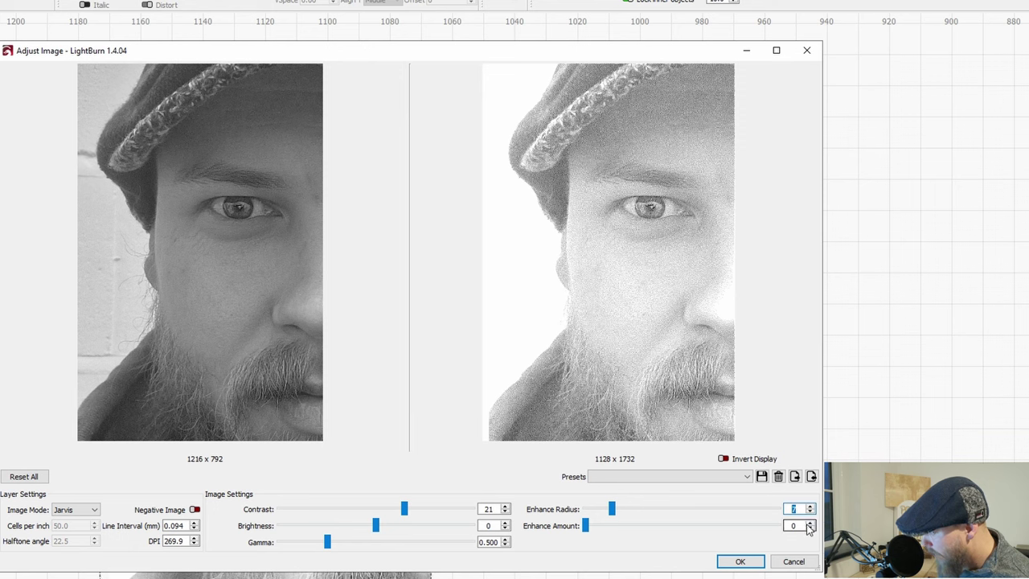
# Raise the portrait's Enhance Amount to 90 and its Enhance Radius to 8
pyautogui.click(810, 521)
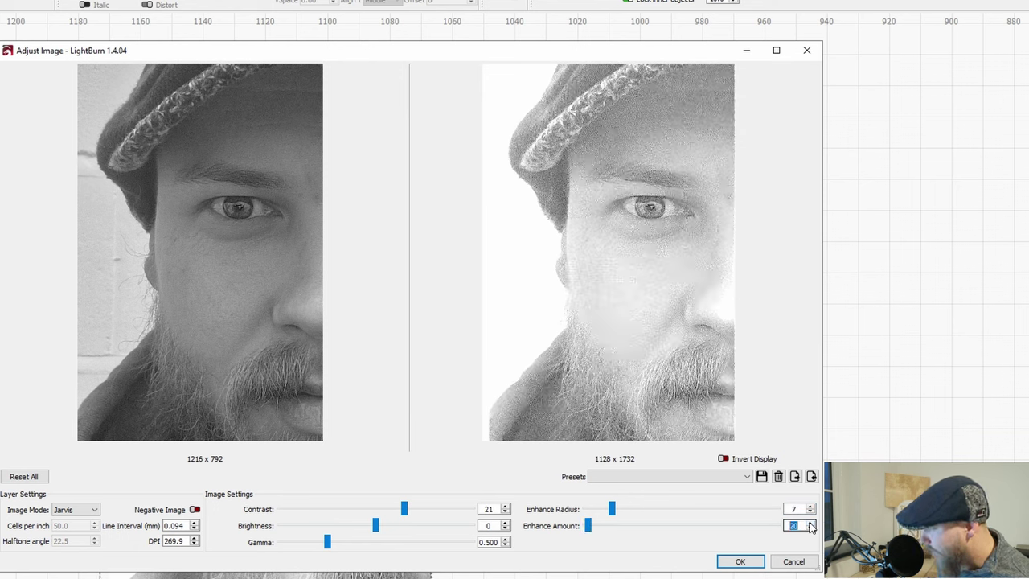
pyautogui.click(810, 528)
pyautogui.click(810, 522)
pyautogui.click(809, 522)
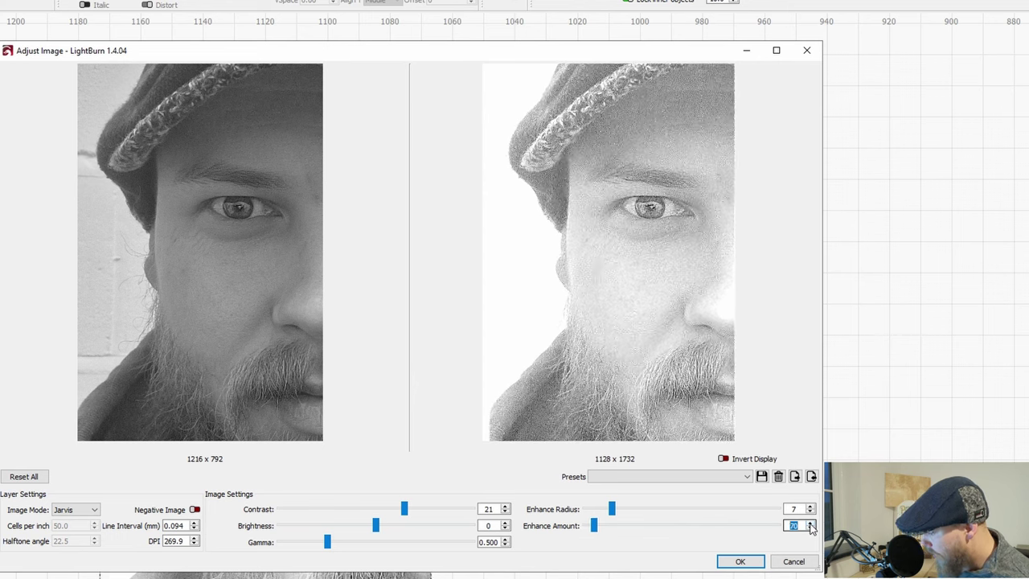
pyautogui.click(809, 521)
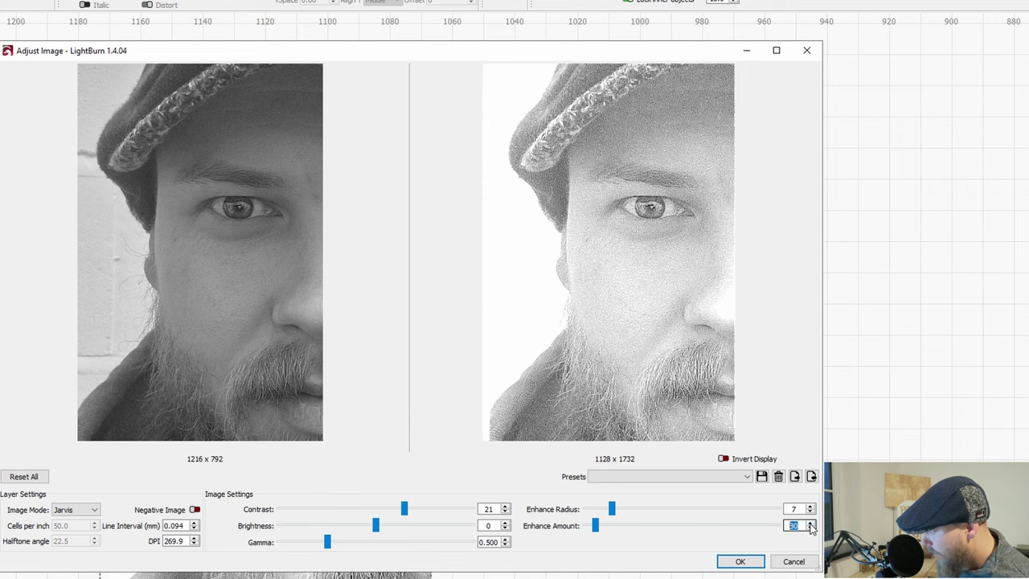
pyautogui.click(811, 507)
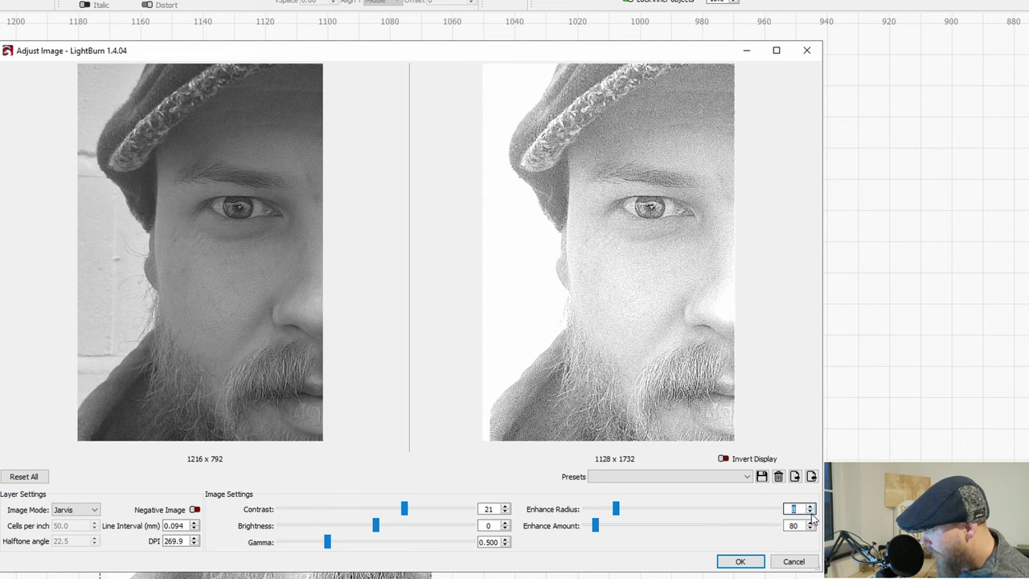
pyautogui.click(811, 521)
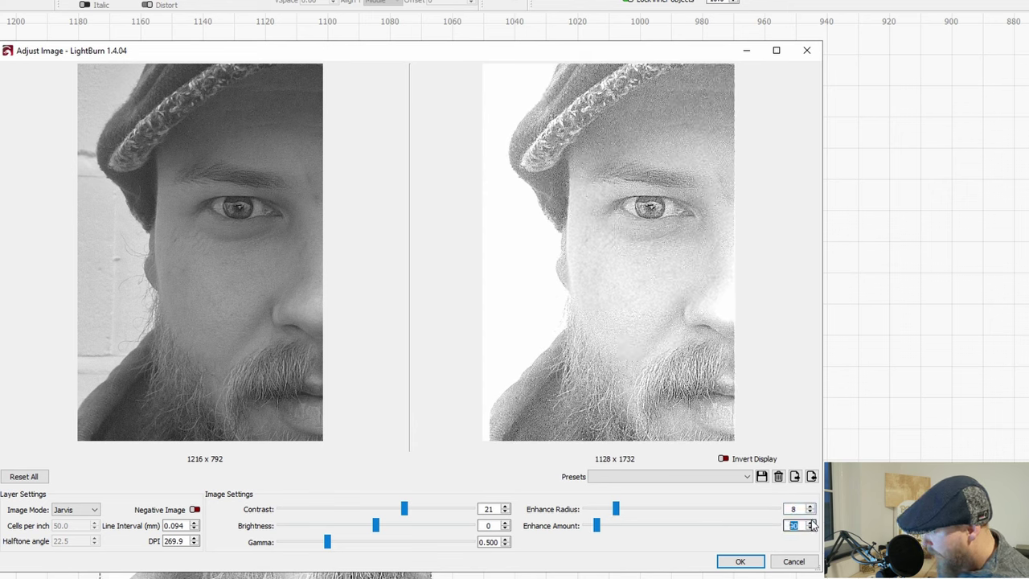
# Examine the dithered detail of the beard and moustache in the processed preview
pyautogui.scroll(2, 651, 338)
pyautogui.scroll(5, 650, 341)
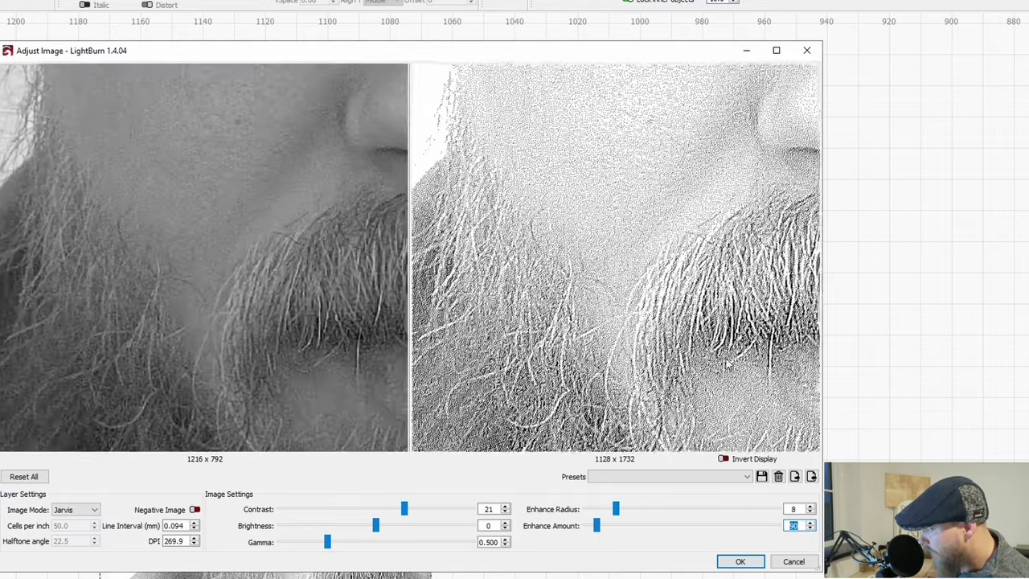
pyautogui.scroll(-3, 726, 363)
pyautogui.scroll(3, 595, 338)
pyautogui.scroll(-4, 599, 322)
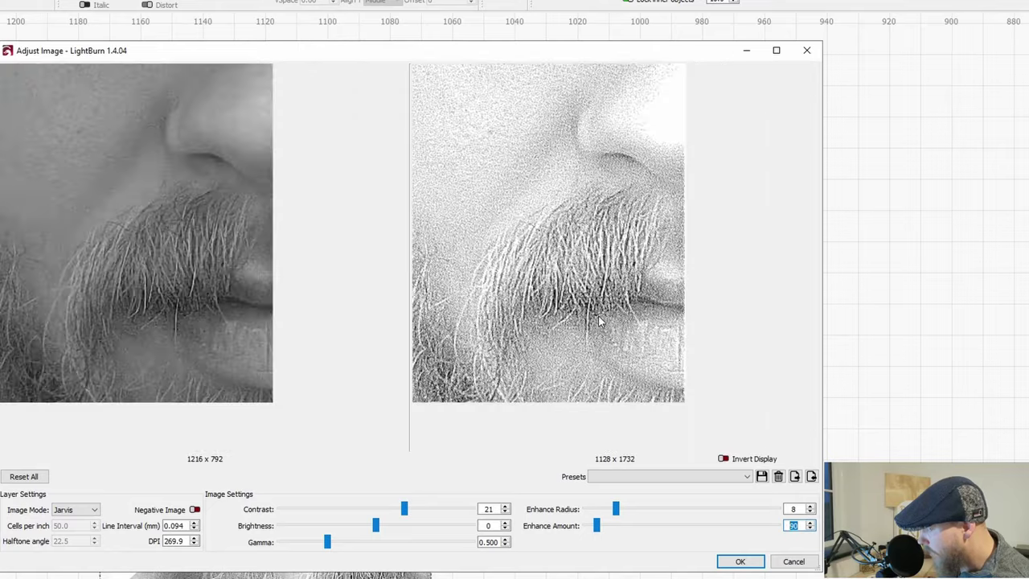
pyautogui.scroll(-4, 599, 321)
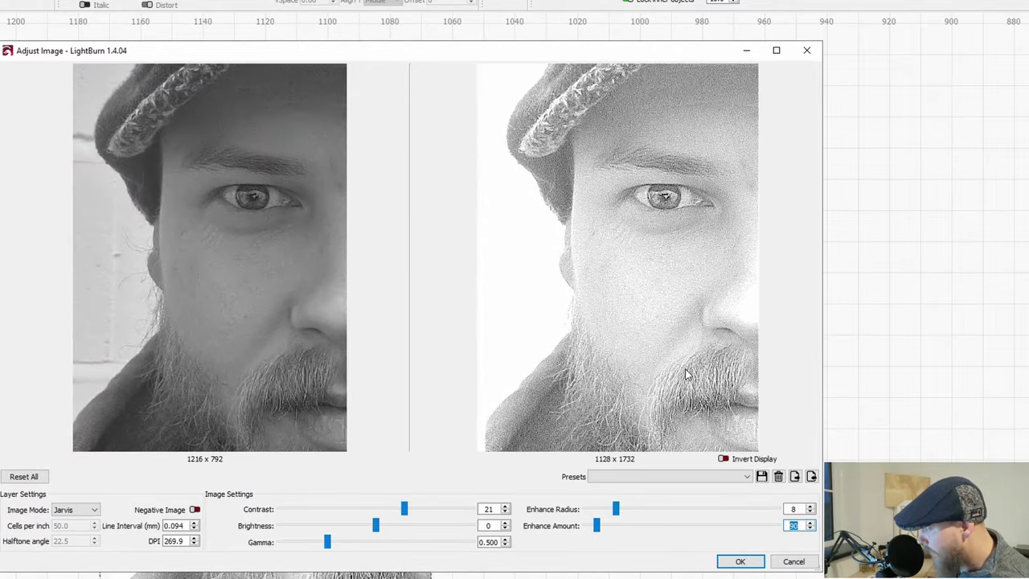
# Inspect the eye, eyebrow and hat in the processed preview and compare them with the original photo
pyautogui.scroll(1, 672, 338)
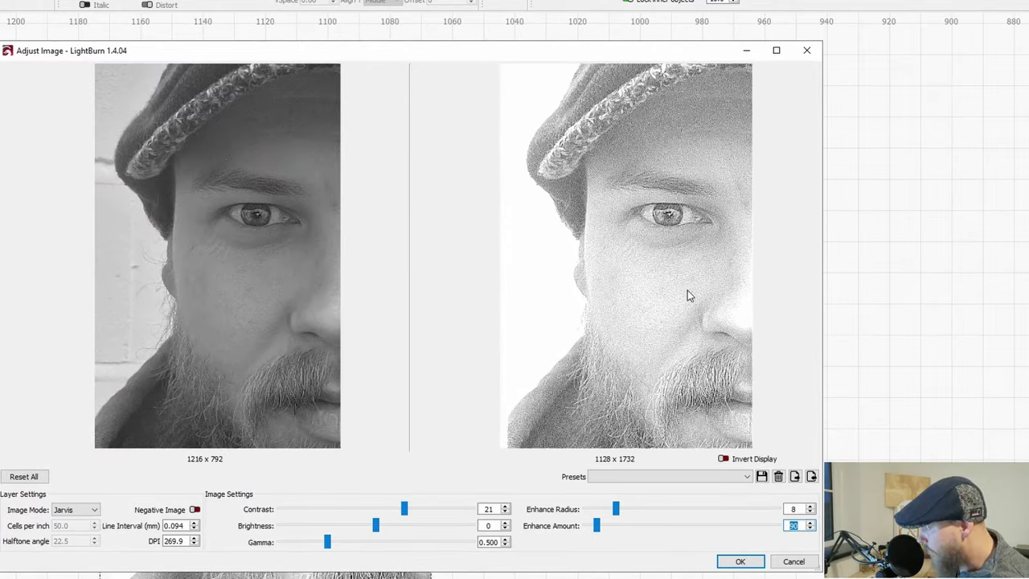
pyautogui.moveTo(689, 374); pyautogui.dragTo(627, 418)
pyautogui.scroll(3, 539, 186)
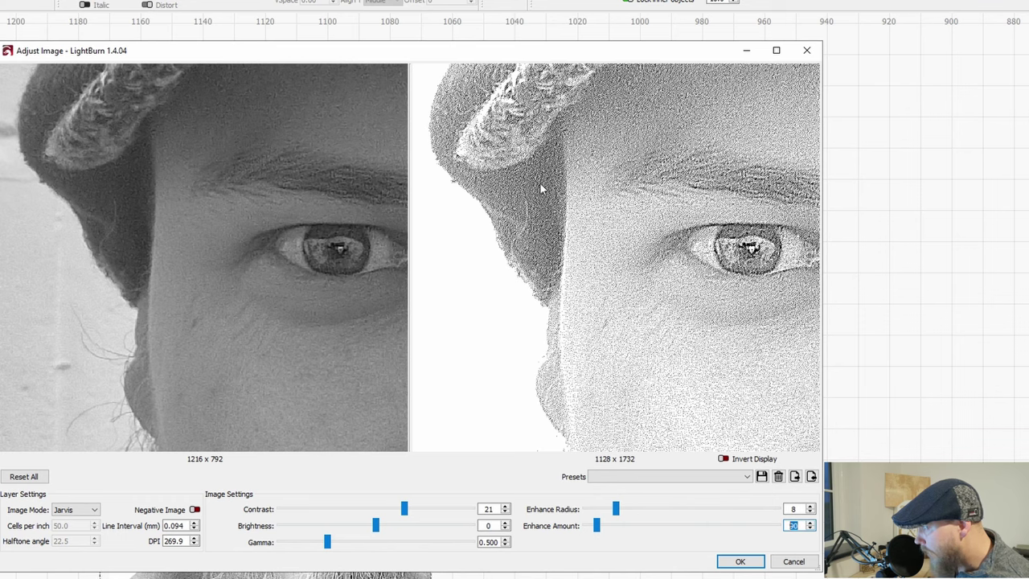
pyautogui.scroll(-3, 555, 244)
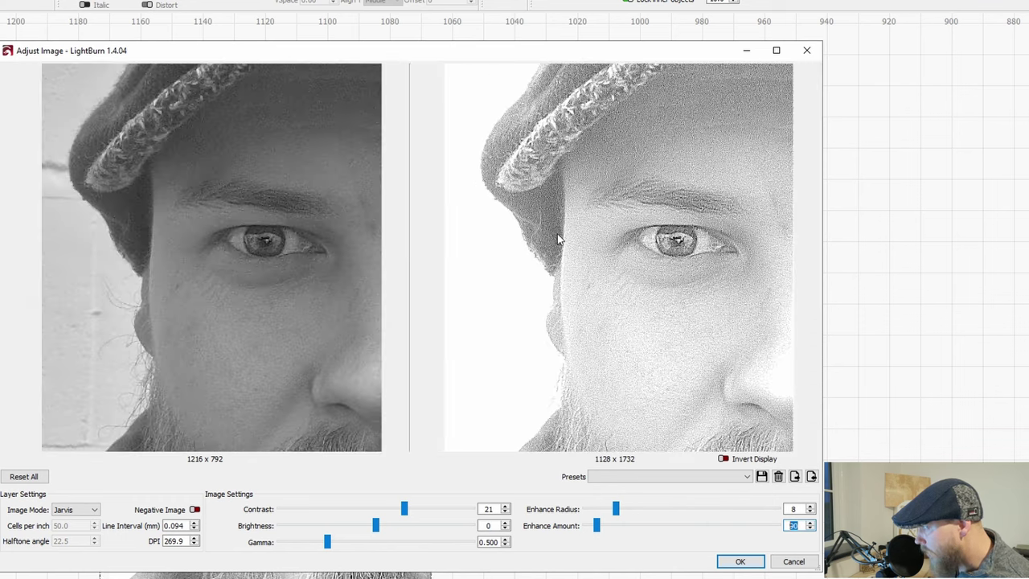
pyautogui.scroll(2, 691, 239)
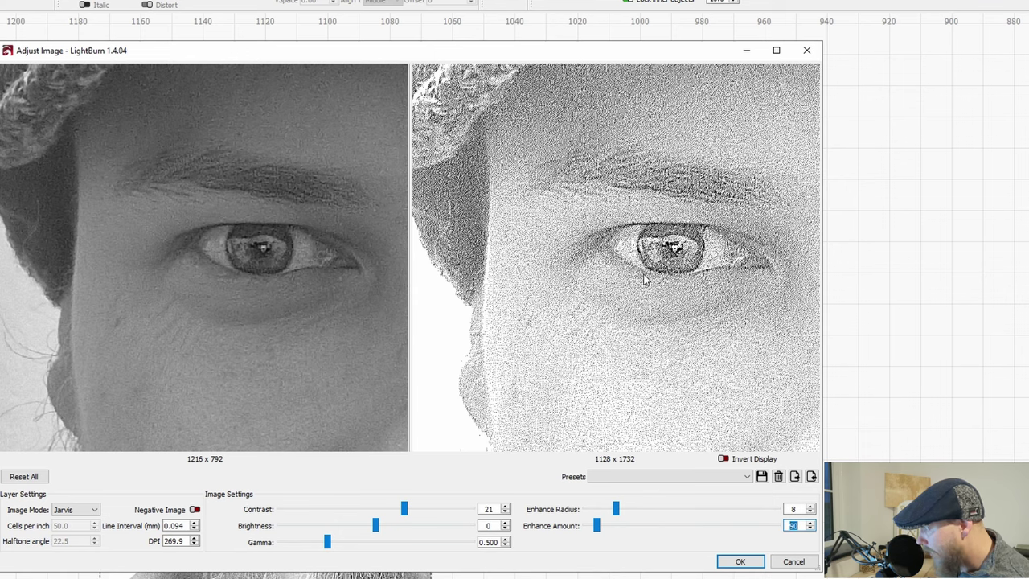
pyautogui.scroll(-2, 693, 251)
pyautogui.moveTo(662, 372); pyautogui.dragTo(611, 256)
pyautogui.scroll(-1, 643, 281)
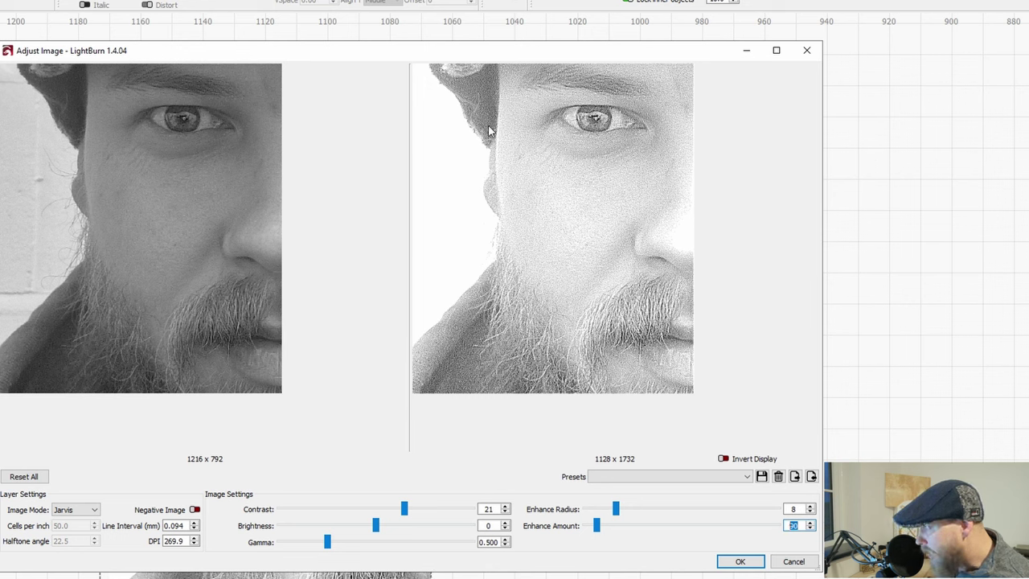
pyautogui.scroll(4, 504, 136)
pyautogui.scroll(1, 492, 175)
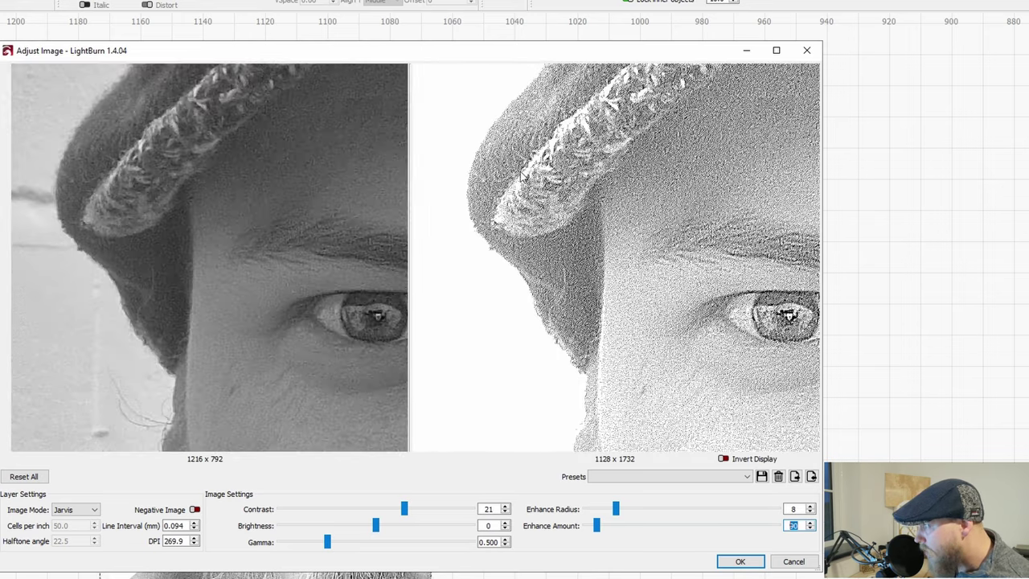
pyautogui.scroll(-5, 571, 321)
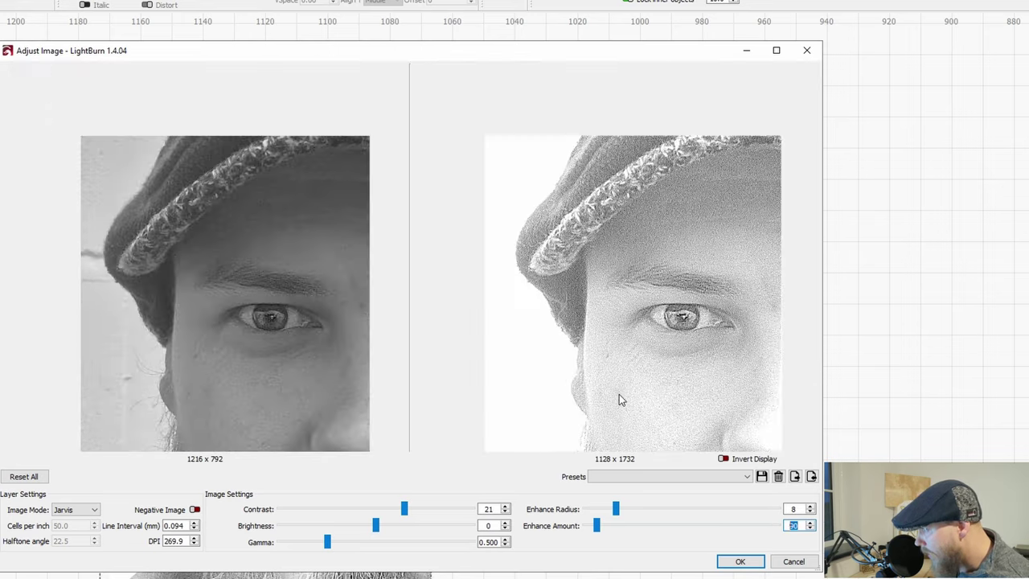
pyautogui.scroll(1, 618, 391)
pyautogui.scroll(-1, 568, 319)
pyautogui.scroll(-1, 582, 332)
pyautogui.moveTo(577, 335); pyautogui.dragTo(637, 355)
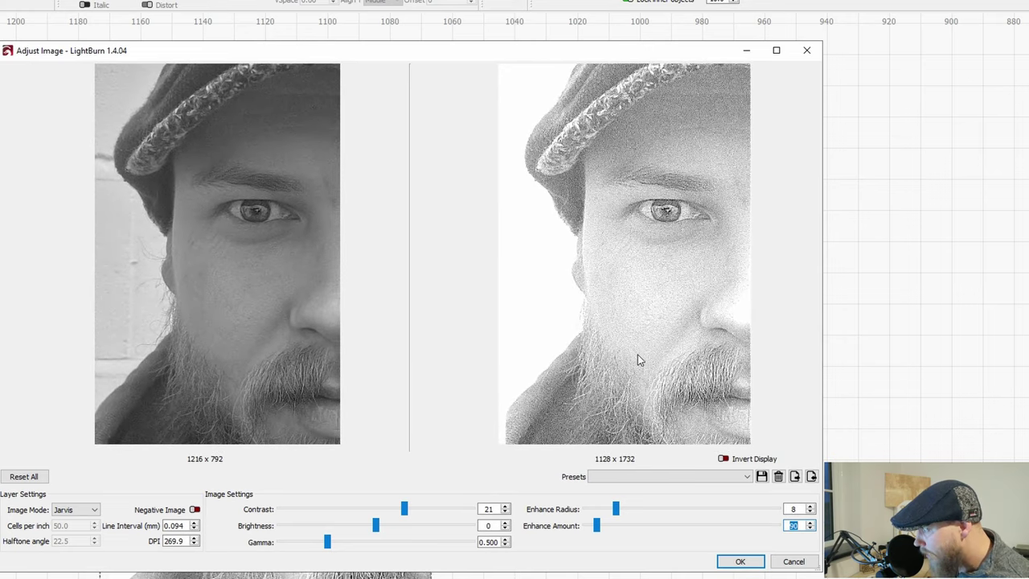
# Apply the image adjustments and move the portrait to an empty area at about X 983 mm, Y 159 mm
pyautogui.click(741, 563)
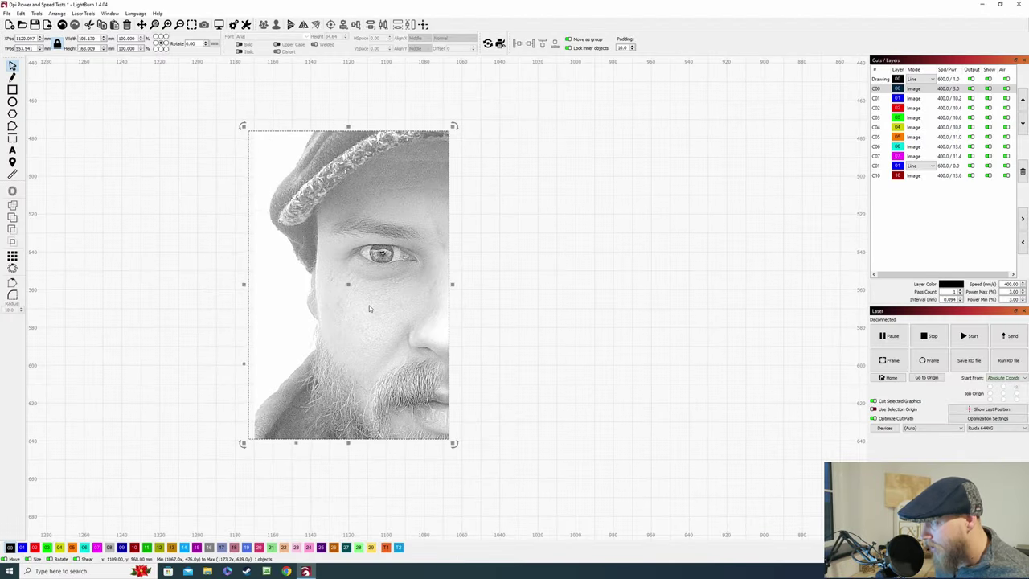
pyautogui.scroll(-3, 353, 324)
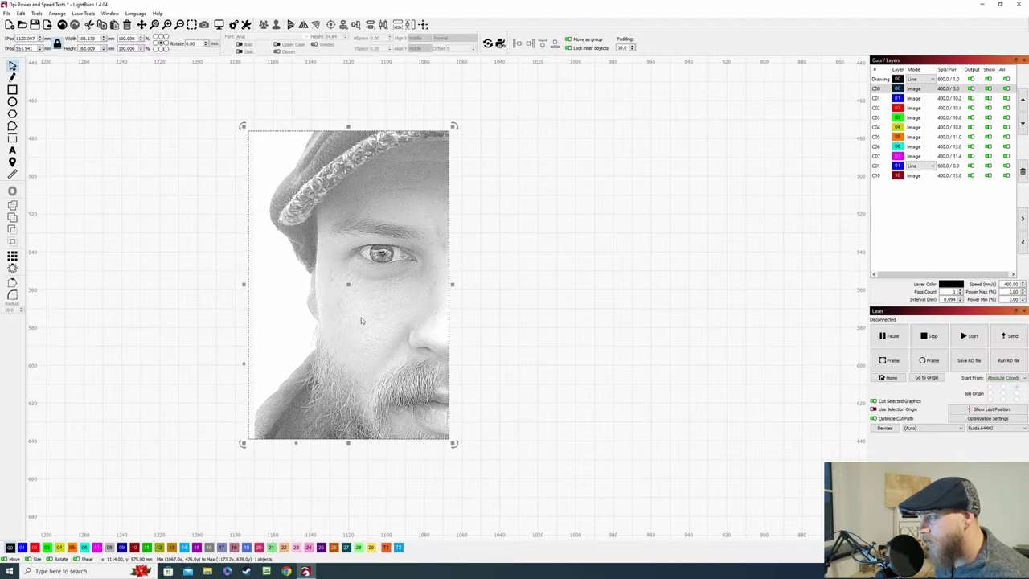
pyautogui.moveTo(369, 233); pyautogui.dragTo(191, 233)
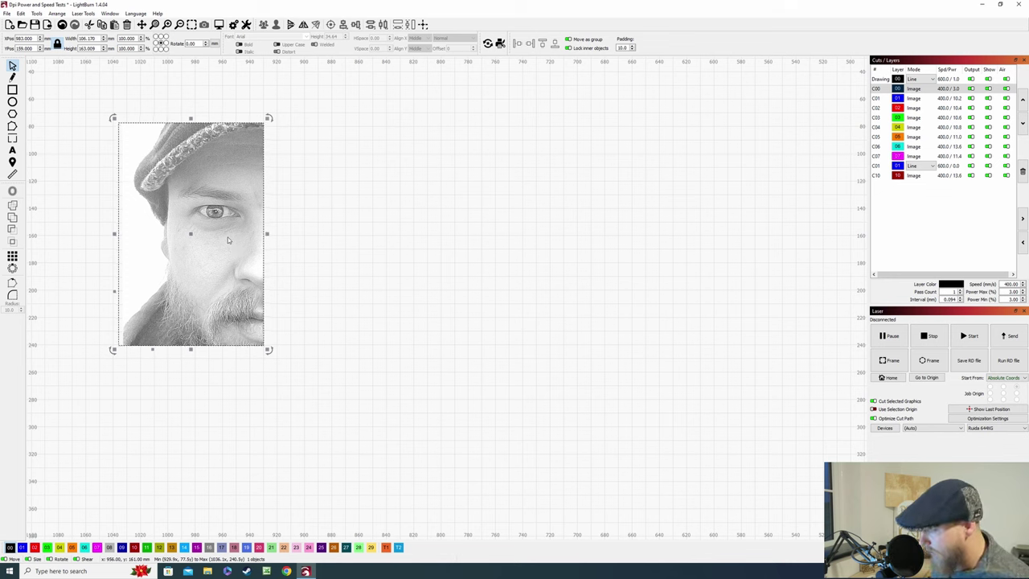
# Duplicate the portrait and shift the copy 120 mm to the right, to X 863 mm
pyautogui.hotkey('ctrl', 'd')
pyautogui.press('Right')
pyautogui.press('Right')
pyautogui.press('Right')
pyautogui.press('Right')
pyautogui.press('Right')
pyautogui.press('Right')
pyautogui.press('Right')
pyautogui.press('Right')
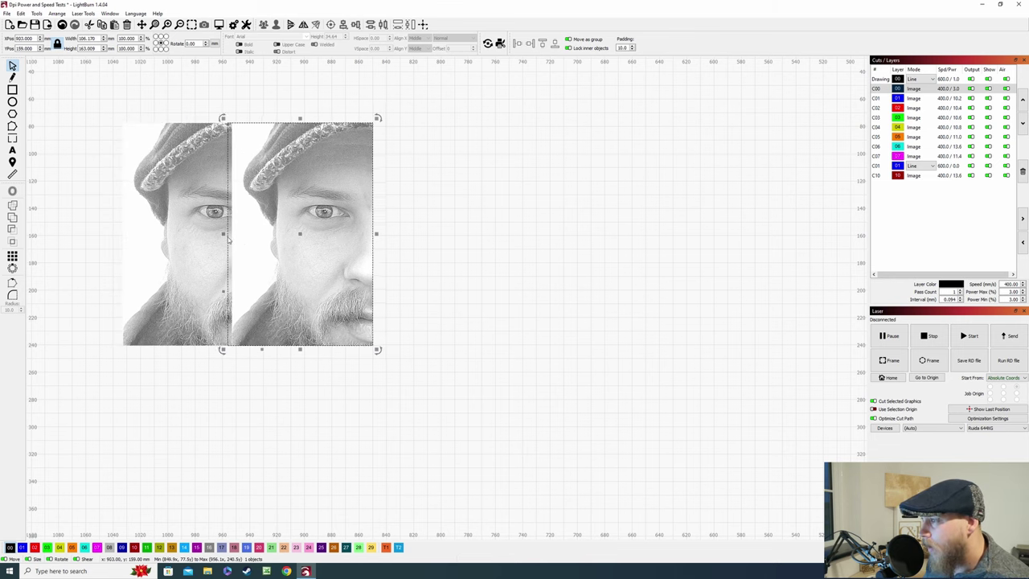
pyautogui.press('Right')
pyautogui.press('Right')
pyautogui.press('Right')
pyautogui.press('Right')
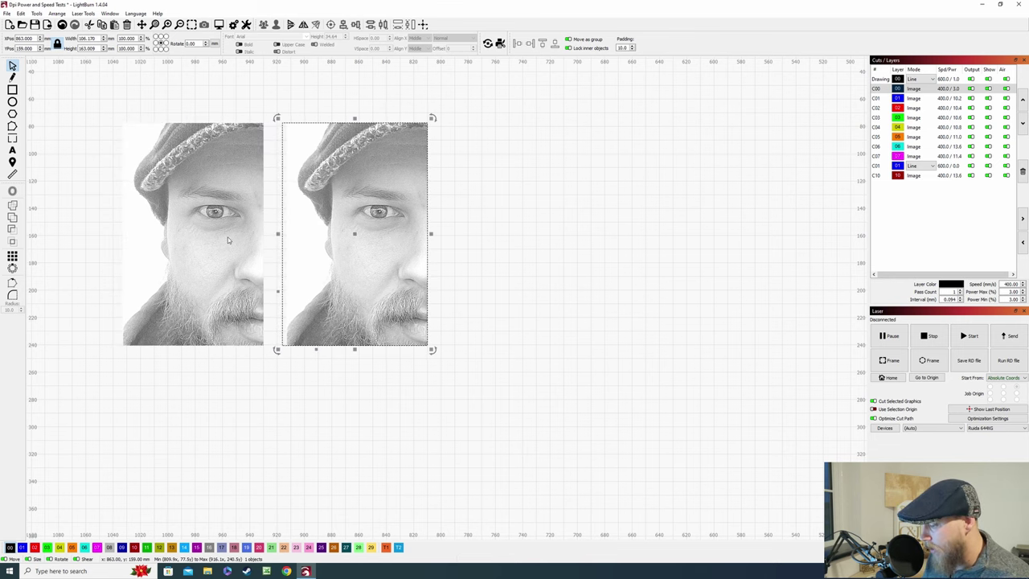
# Duplicate the second portrait, shift this copy 120 mm to the right to X 743 mm, and clear the selection
pyautogui.hotkey('ctrl', 'd')
pyautogui.press('Right')
pyautogui.press('Right')
pyautogui.press('Right')
pyautogui.press('Right')
pyautogui.press('Right')
pyautogui.press('Right')
pyautogui.press('Right')
pyautogui.press('Right')
pyautogui.press('Right')
pyautogui.press('Right')
pyautogui.press('Right')
pyautogui.press('Right')
pyautogui.press('Right')
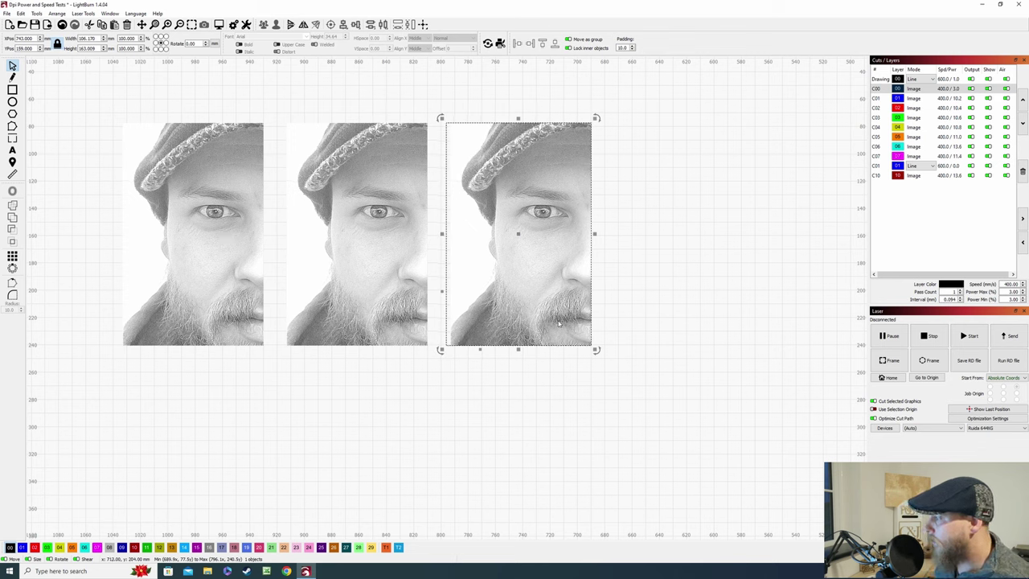
pyautogui.click(540, 395)
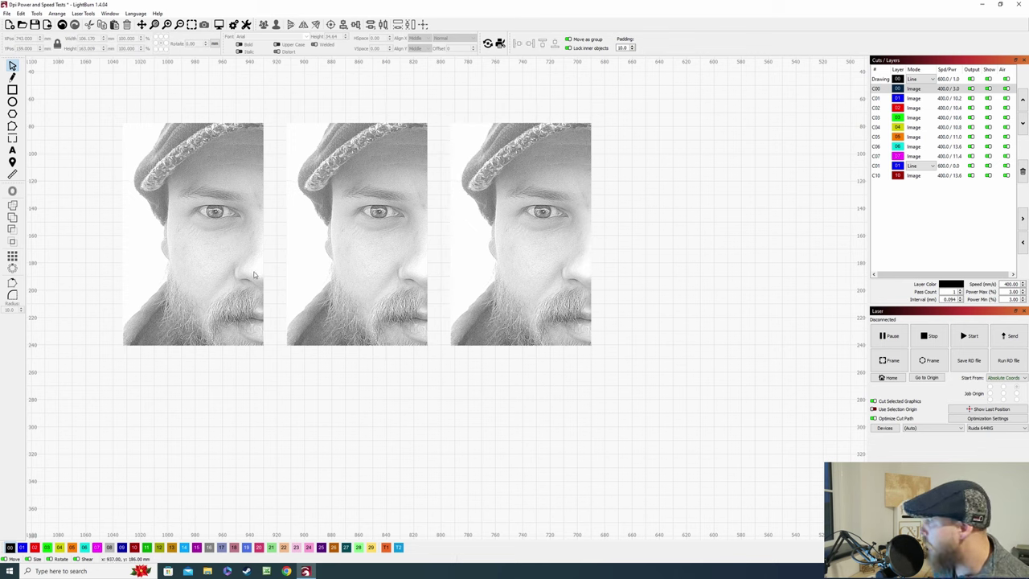
# Assign the leftmost portrait to layer 02 and set that layer to 254 DPI with a Z offset of 0 mm
pyautogui.click(203, 273)
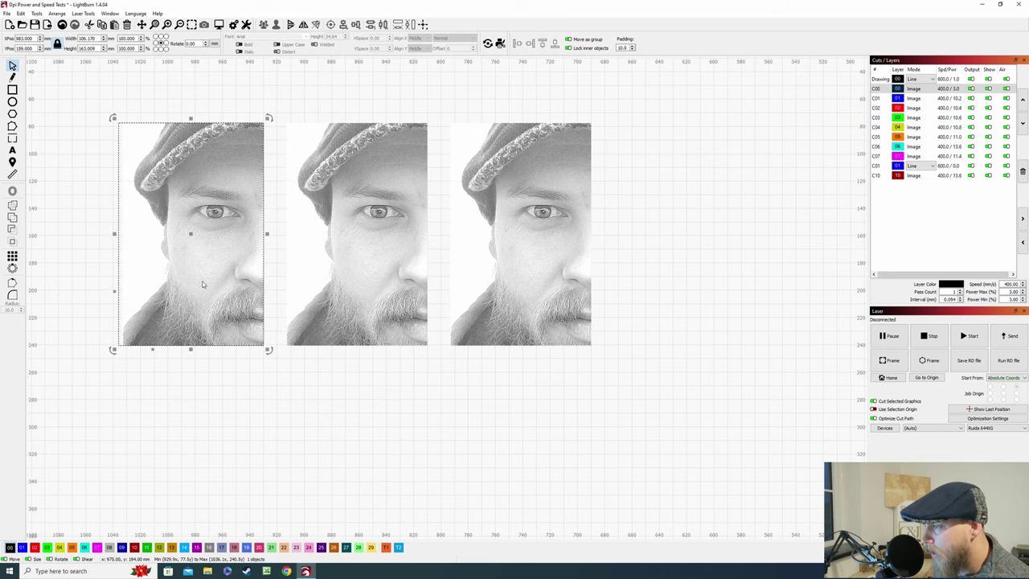
pyautogui.click(34, 547)
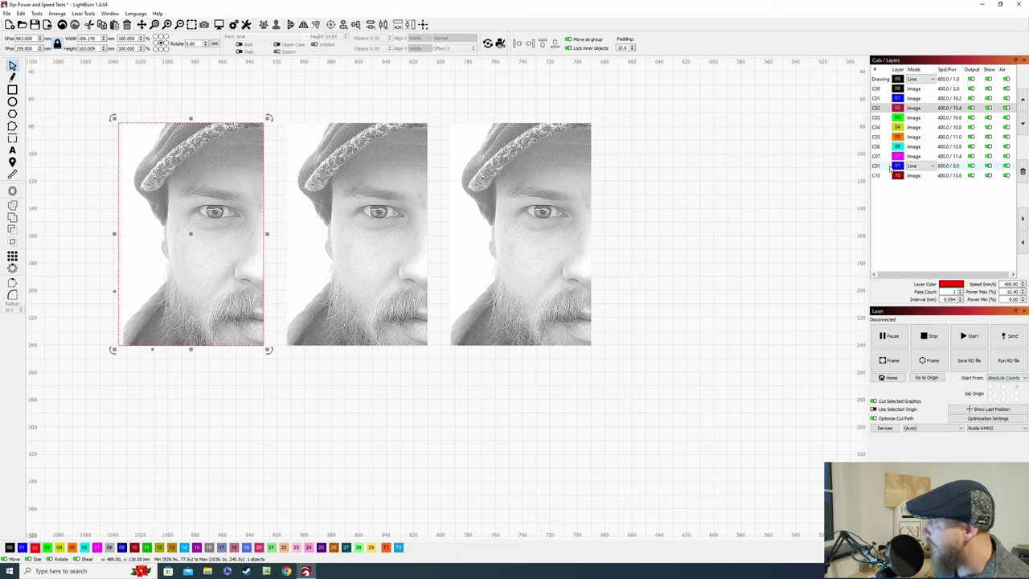
pyautogui.doubleClick(898, 108)
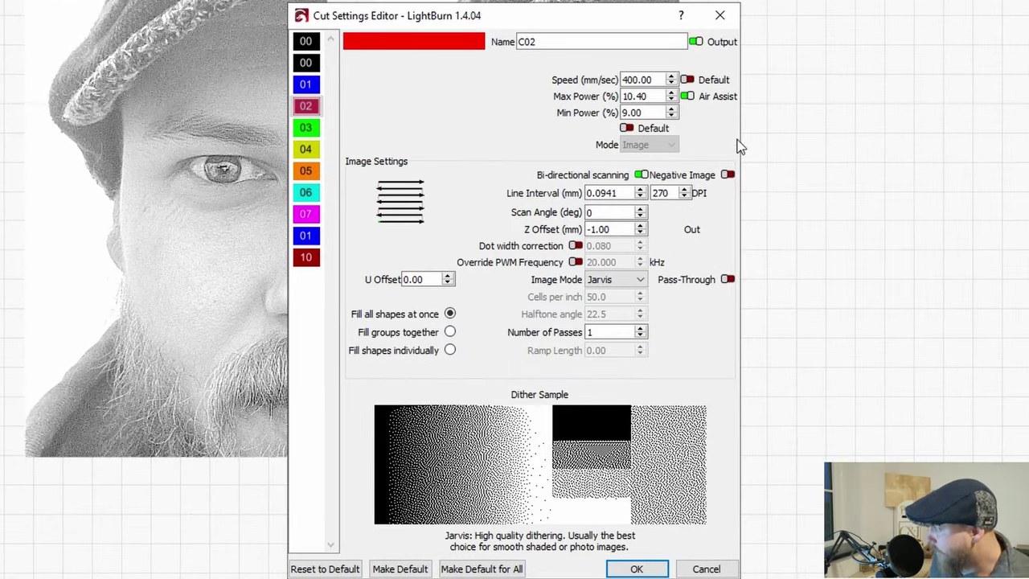
pyautogui.doubleClick(662, 193)
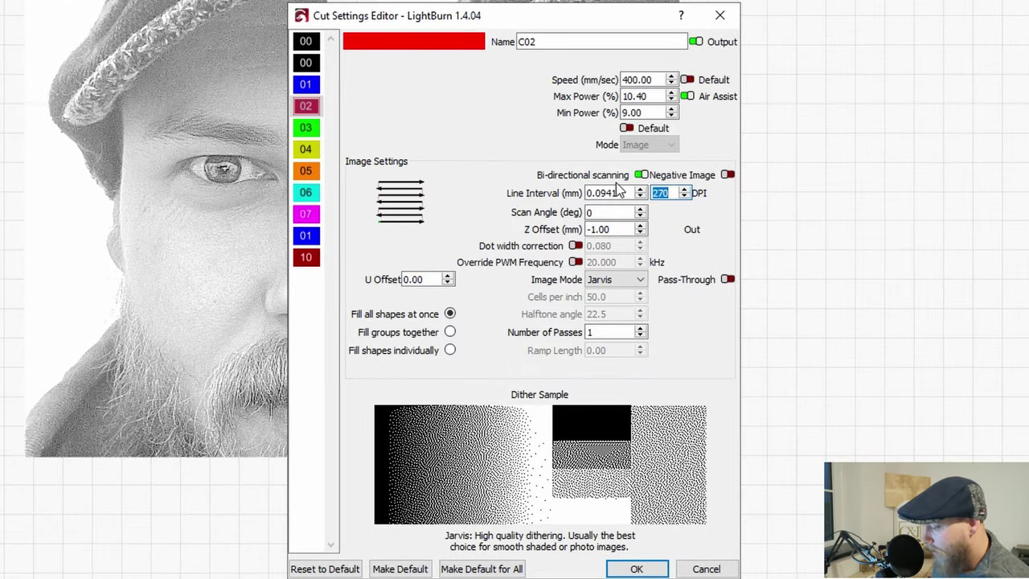
pyautogui.write('254')
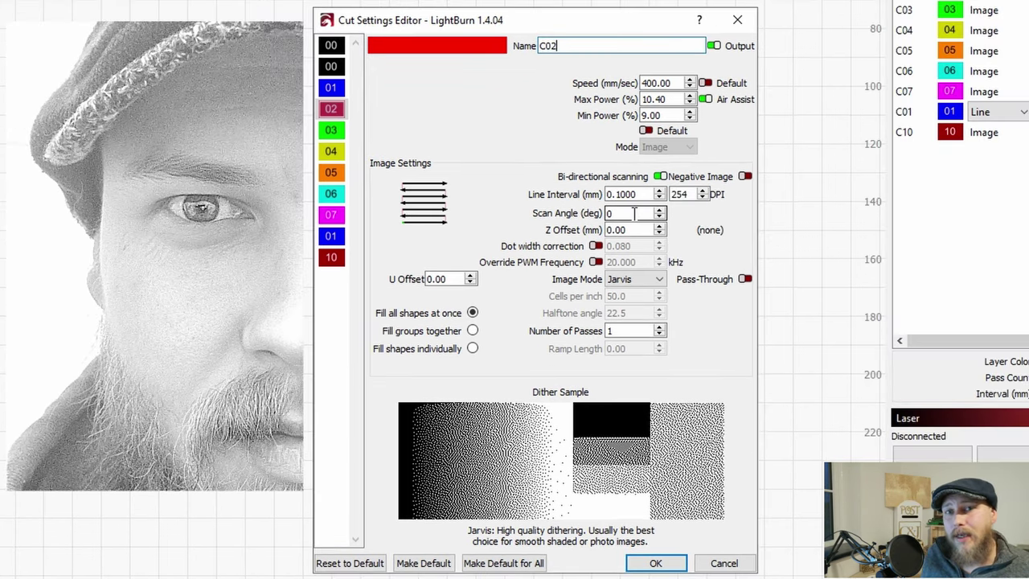
pyautogui.press('Tab')
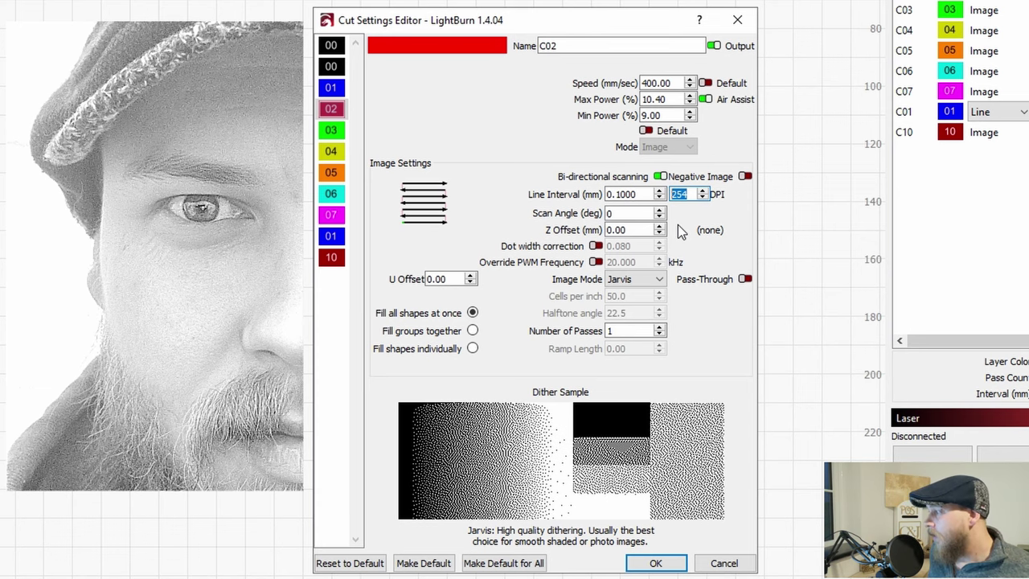
pyautogui.moveTo(514, 20); pyautogui.dragTo(112, 57)
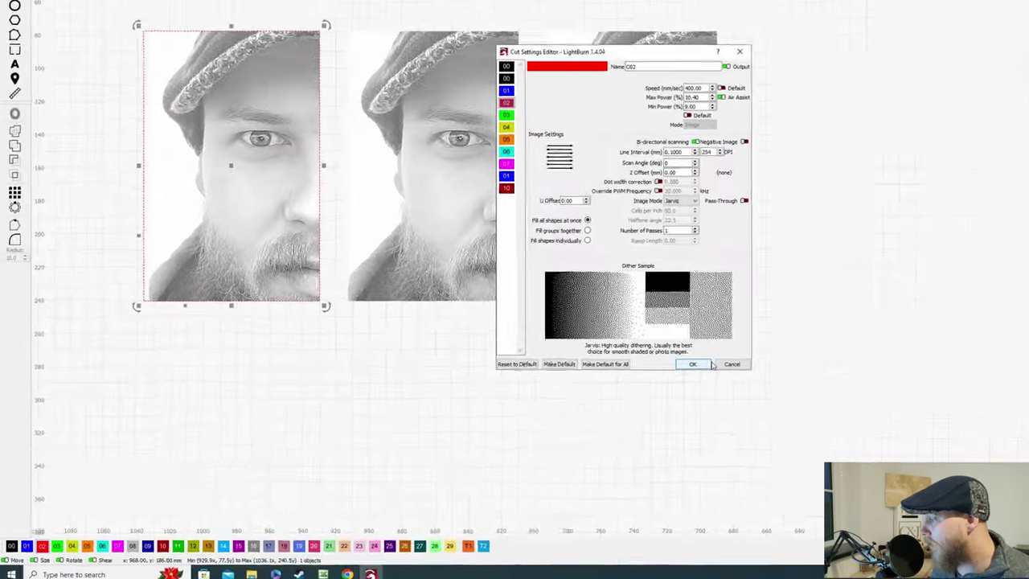
pyautogui.press('Return')
# Assign the middle portrait to layer 03 and set that layer's max power to 60% and min power to 5%
pyautogui.click(546, 128)
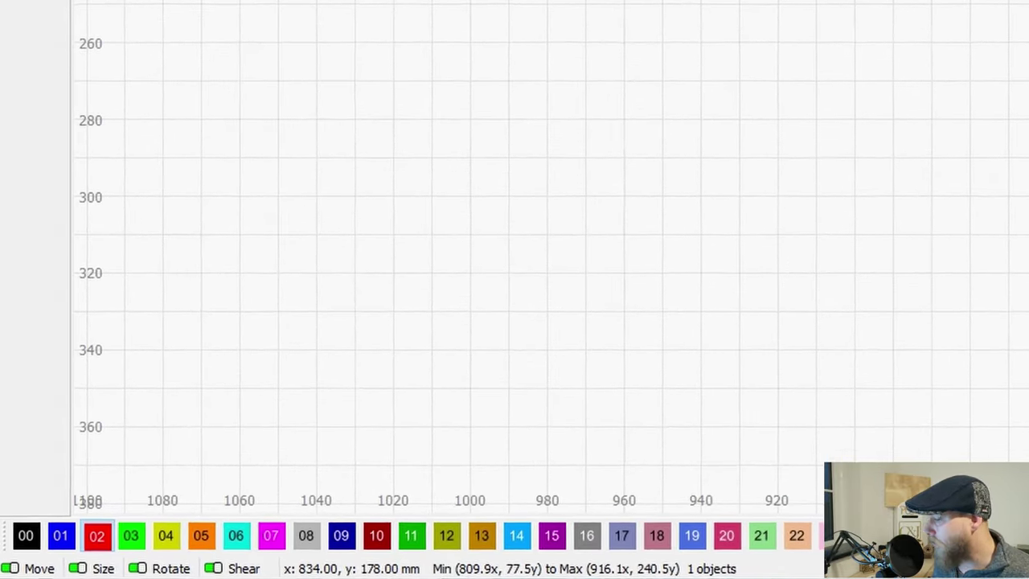
pyautogui.click(140, 540)
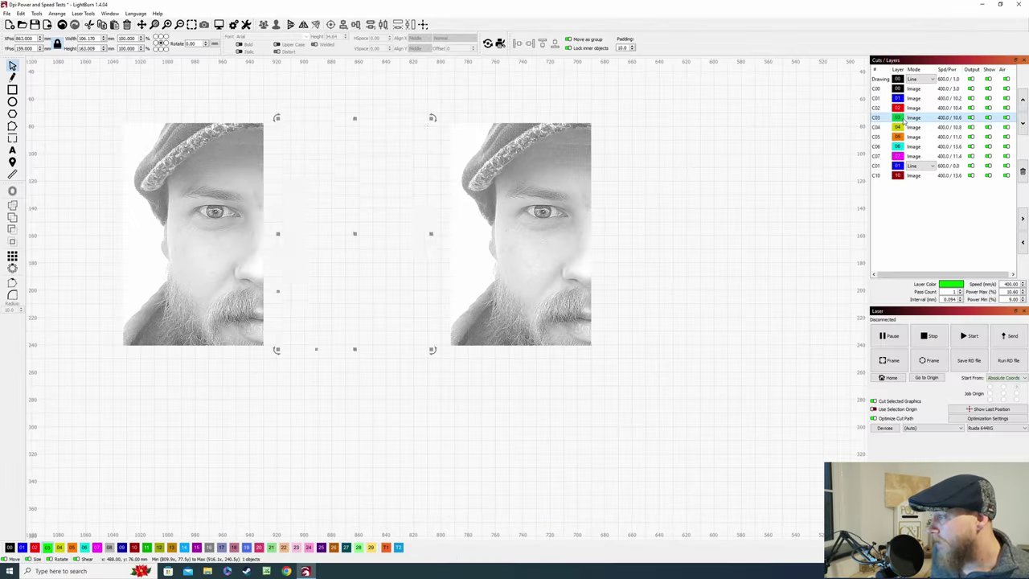
pyautogui.doubleClick(904, 120)
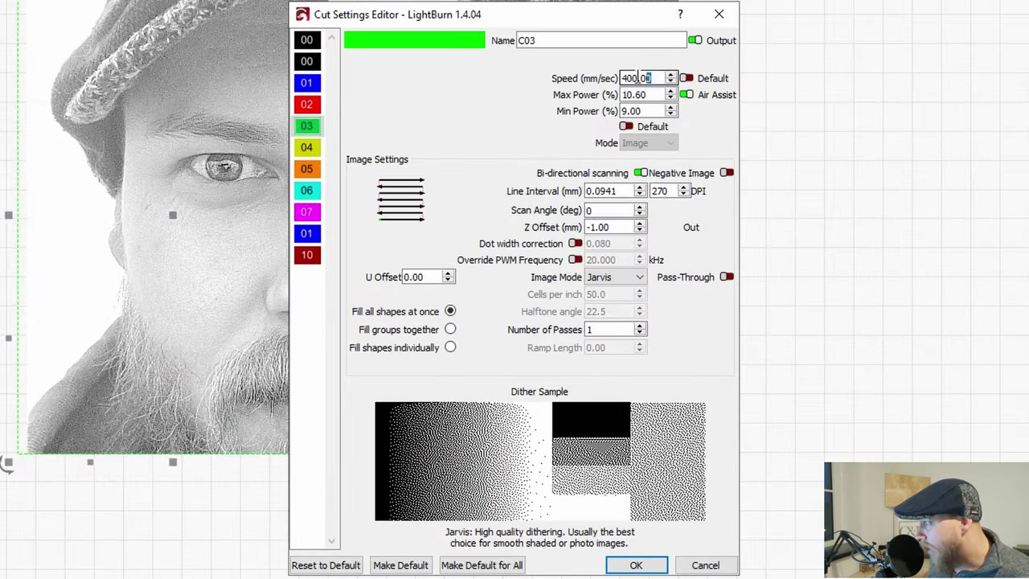
pyautogui.doubleClick(636, 78)
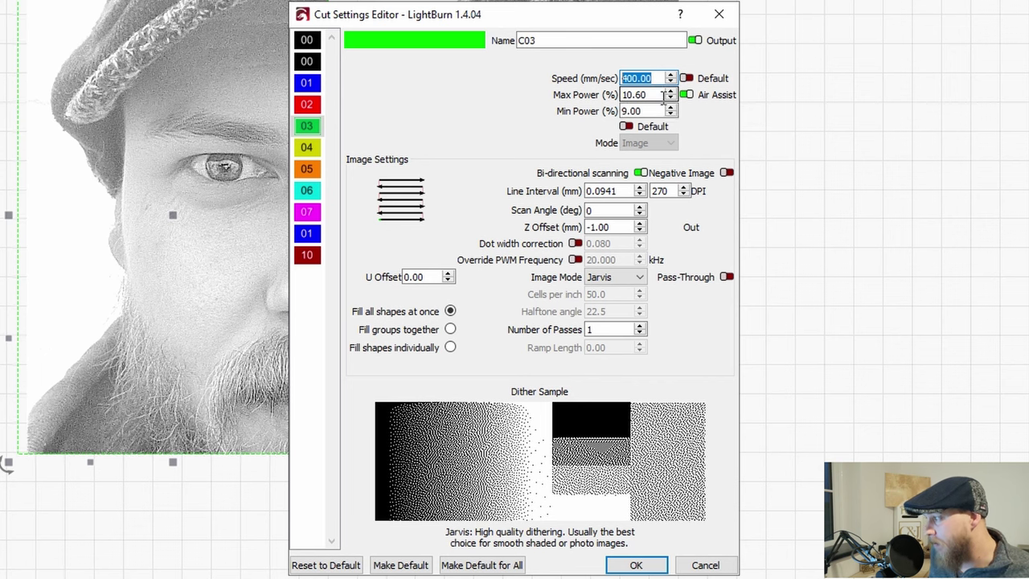
pyautogui.doubleClick(635, 94)
pyautogui.write('60')
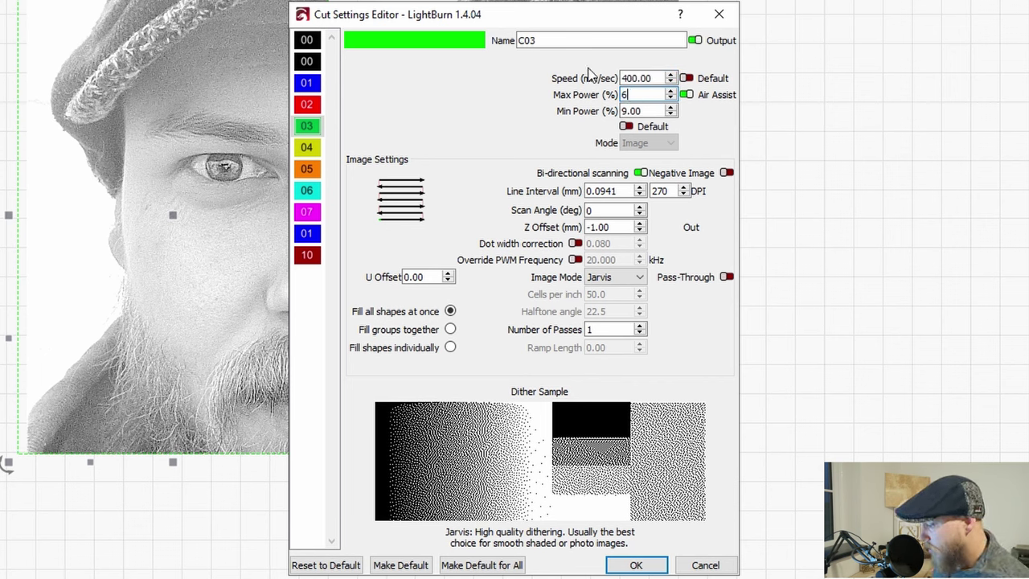
pyautogui.doubleClick(649, 111)
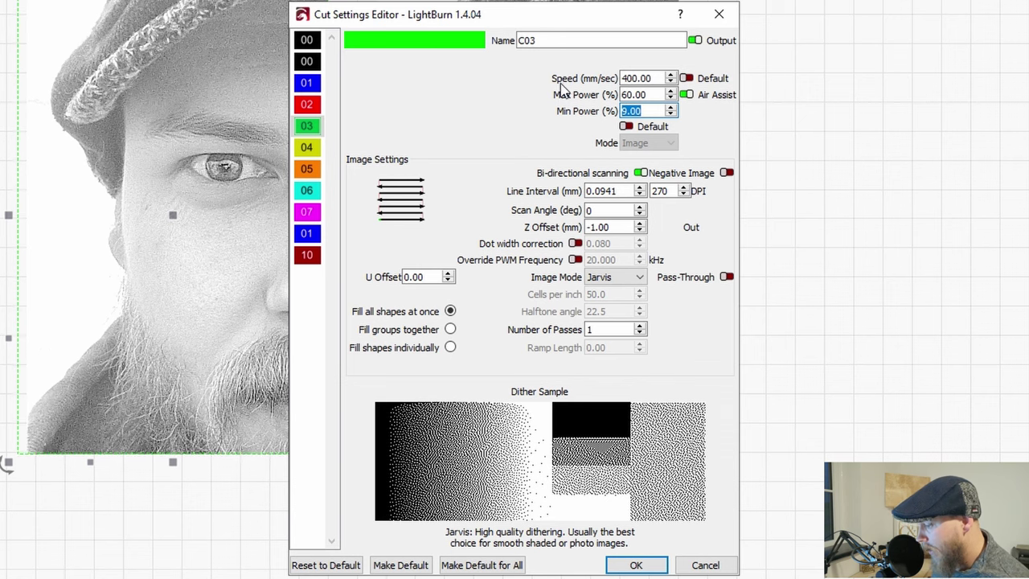
pyautogui.write('5')
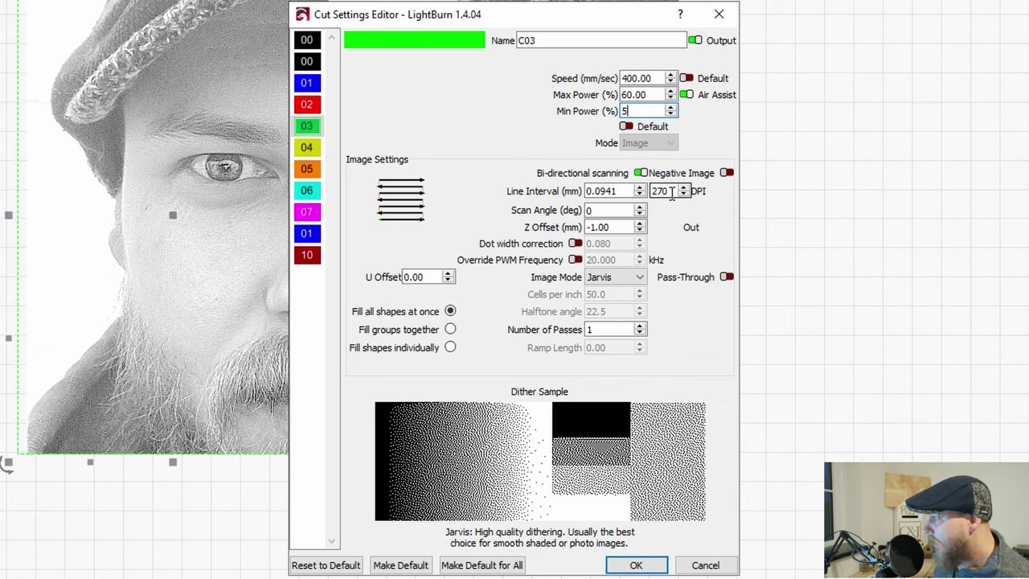
# Set layer 03's Z offset to 0 mm, keep it at 270 DPI, and apply the cut settings
pyautogui.click(639, 224)
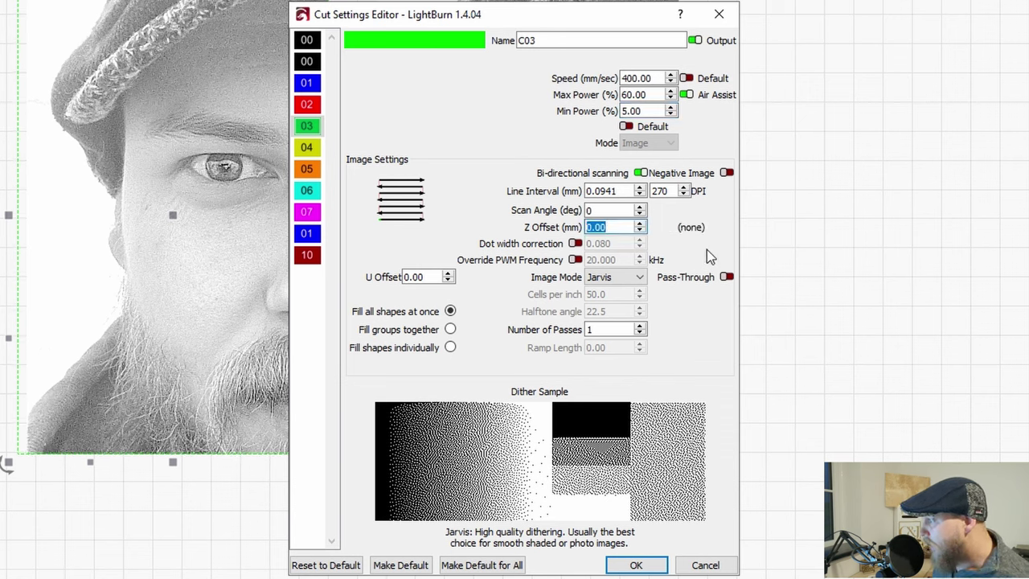
pyautogui.doubleClick(659, 190)
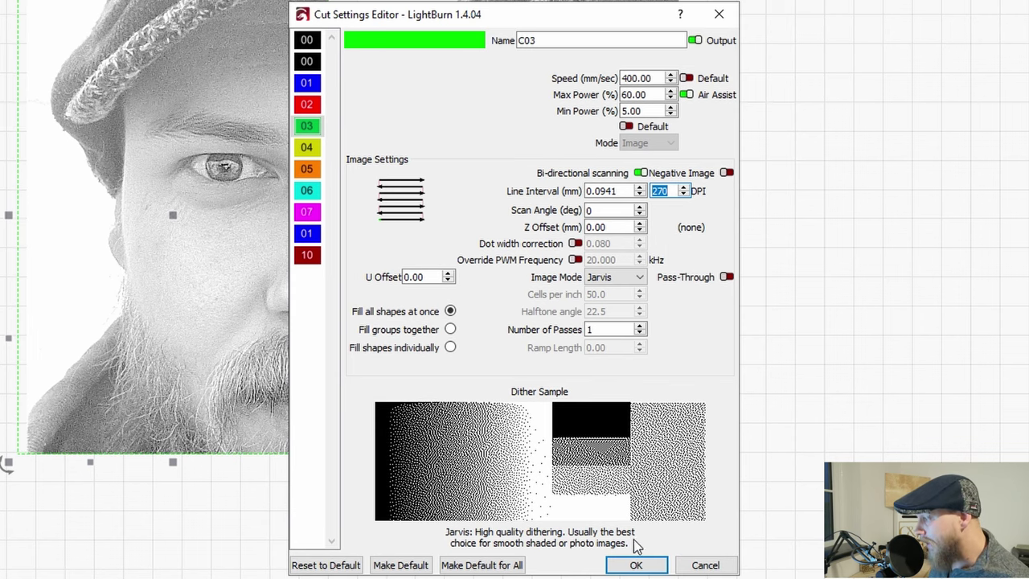
pyautogui.click(636, 565)
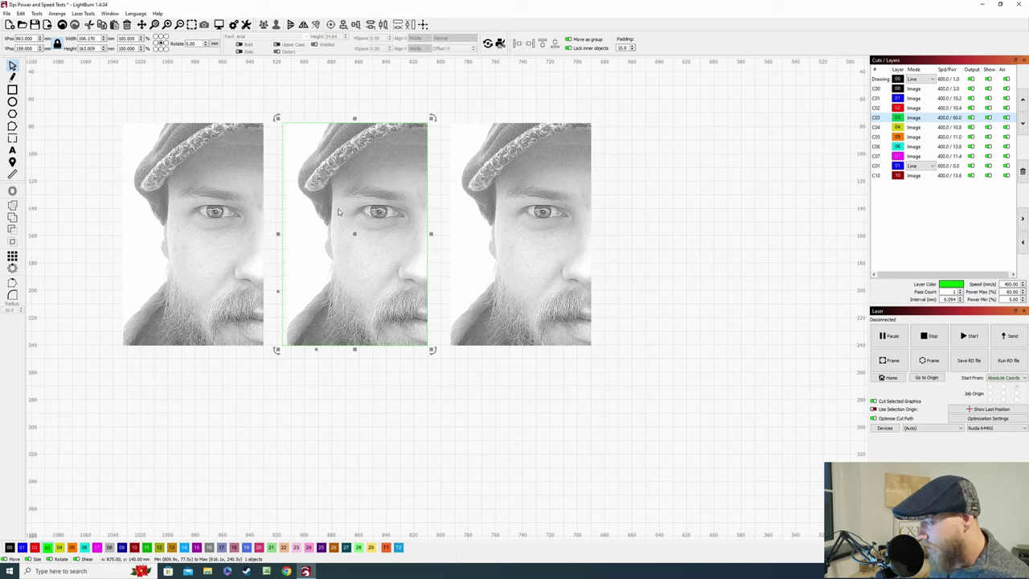
# Assign the rightmost portrait to layer 04 and set that layer's max power to 60% and min power to 5%
pyautogui.click(506, 234)
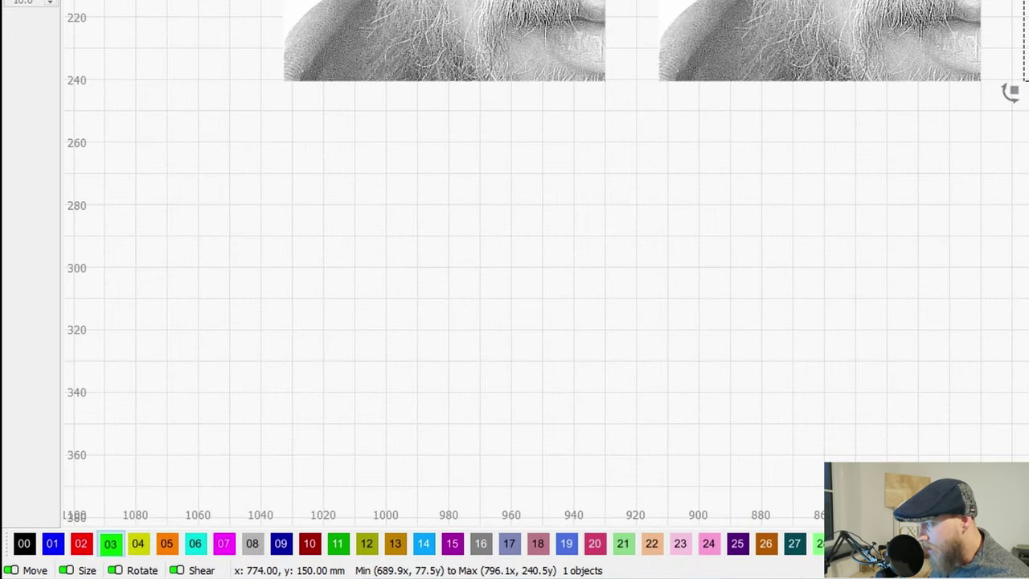
pyautogui.click(140, 551)
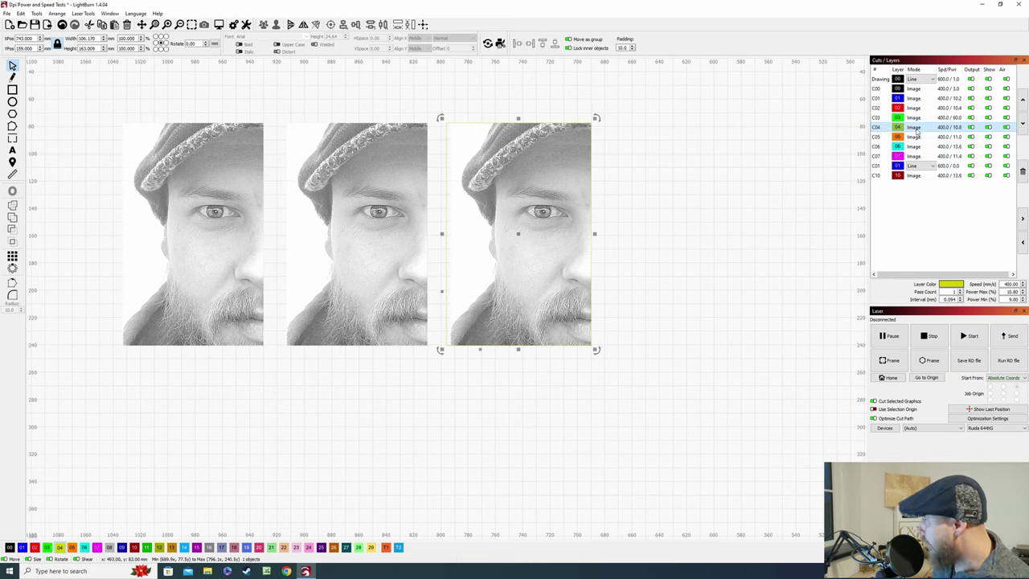
pyautogui.doubleClick(916, 135)
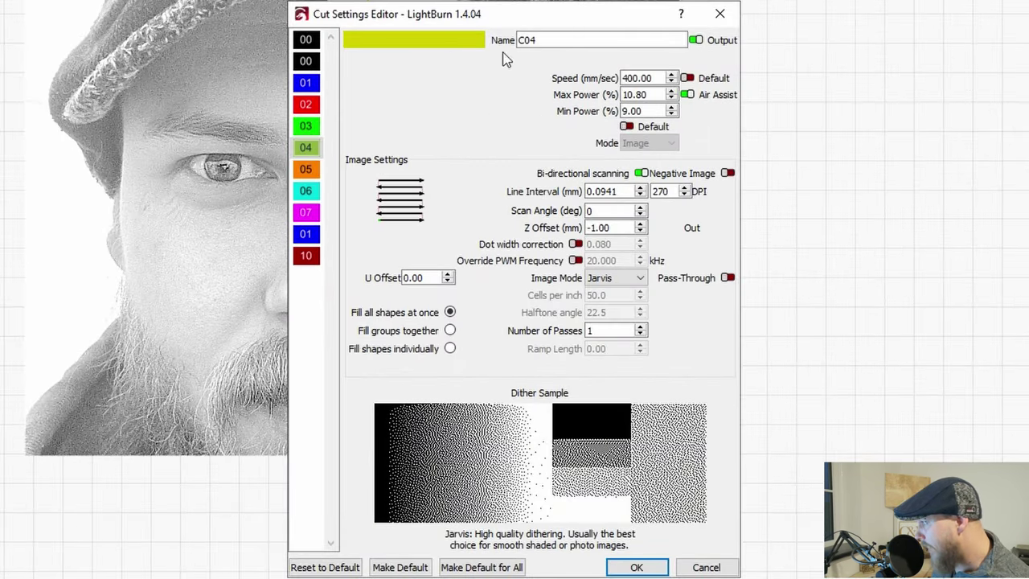
pyautogui.doubleClick(663, 95)
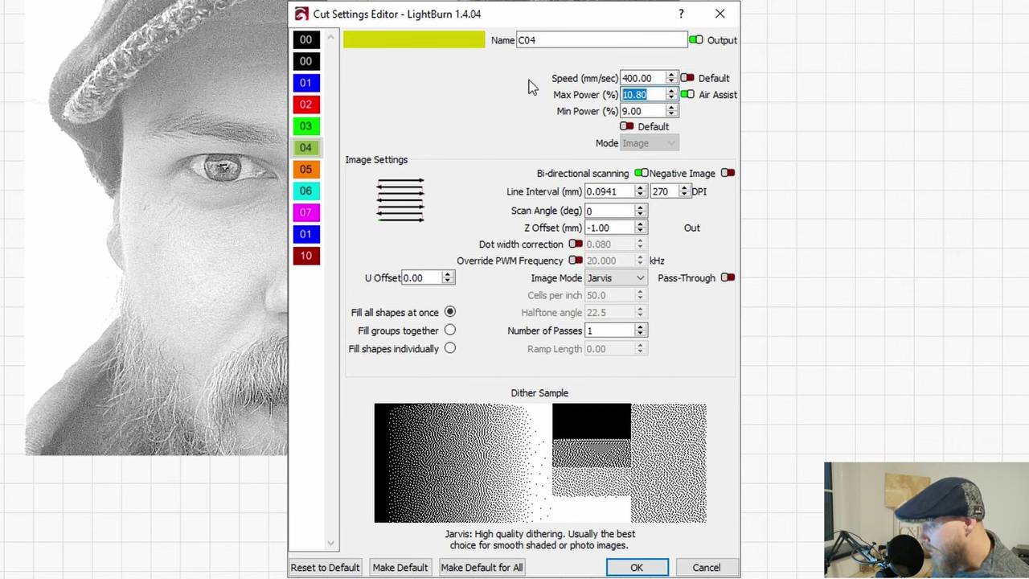
pyautogui.write('60')
pyautogui.press('Tab')
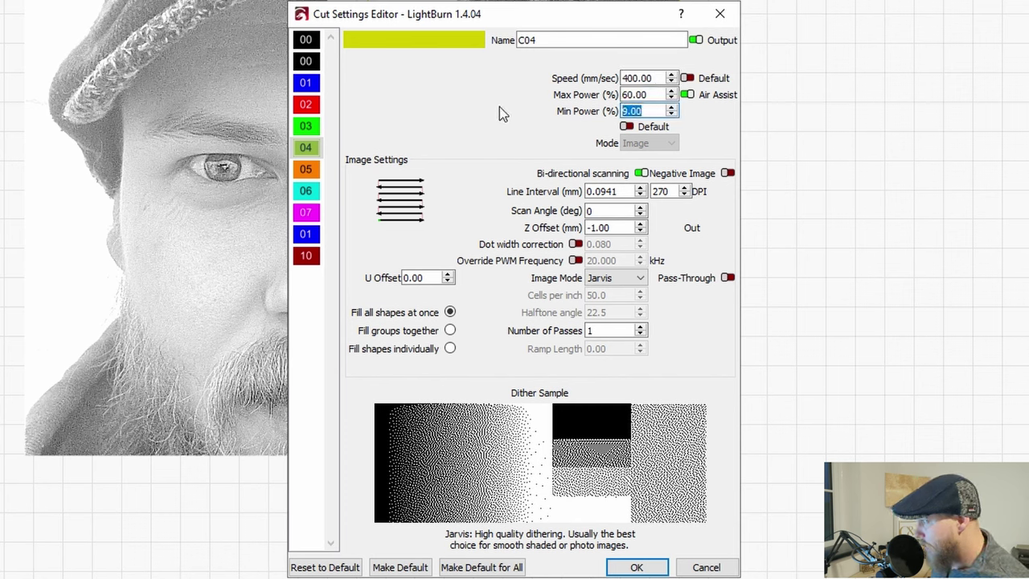
pyautogui.write('5')
# Set layer 04's Z offset to 0 mm and its resolution to 290 DPI, and apply the cut settings
pyautogui.click(641, 224)
pyautogui.doubleClick(663, 190)
pyautogui.write('290')
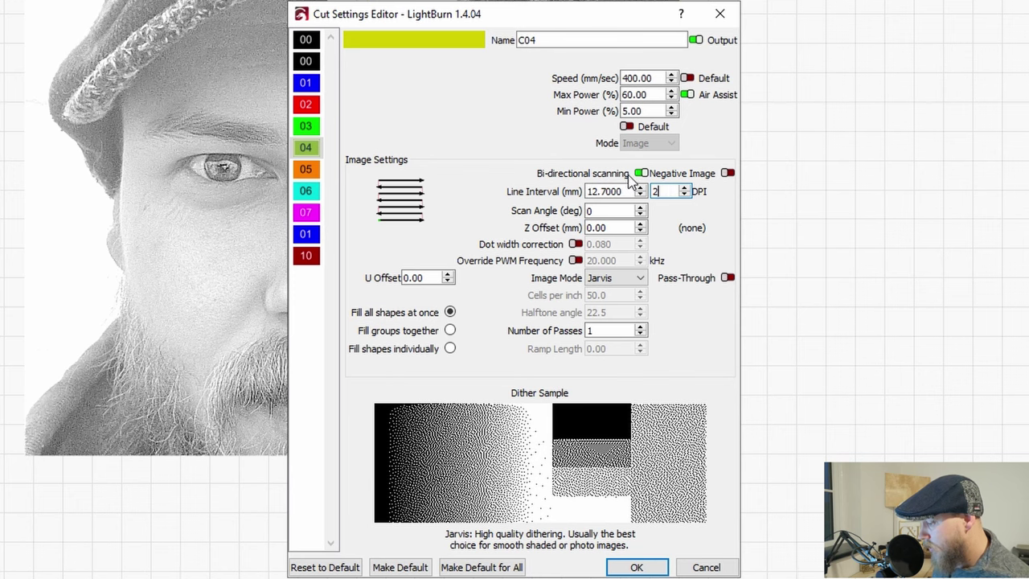
pyautogui.click(625, 567)
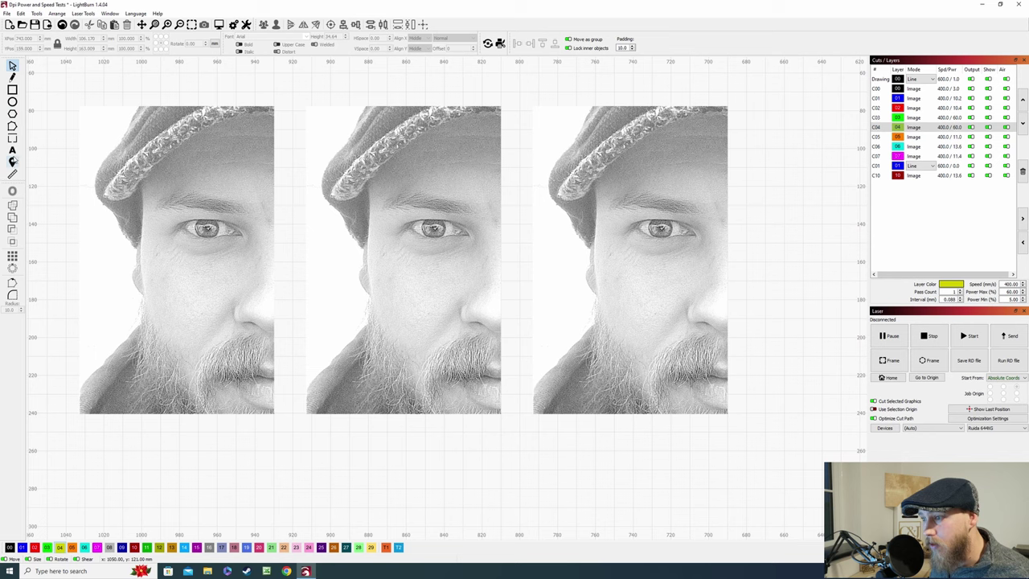
# Add the text labels 254, 270 and 290 below the left, middle and right portraits respectively
pyautogui.click(13, 150)
pyautogui.click(120, 446)
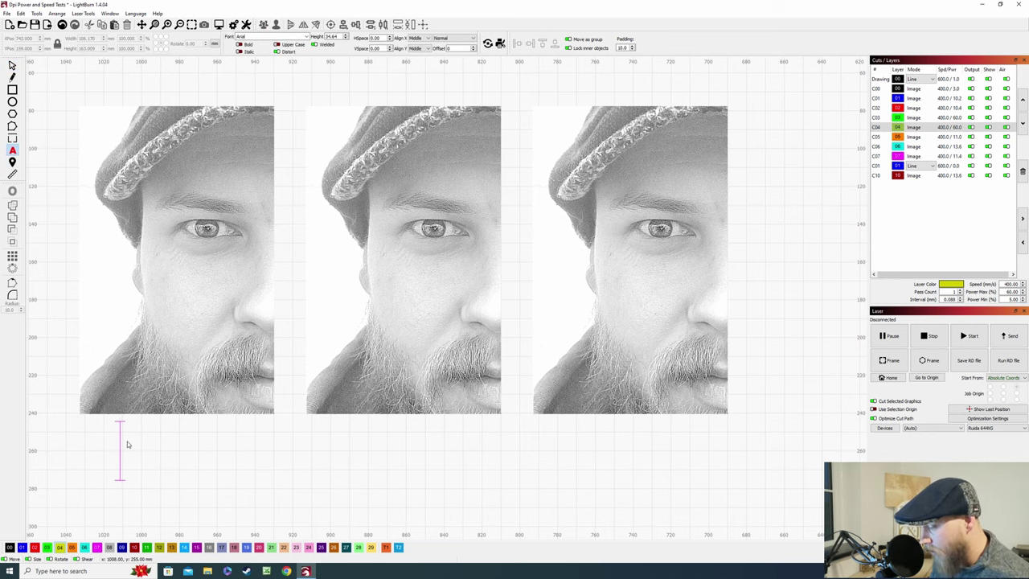
pyautogui.write('254')
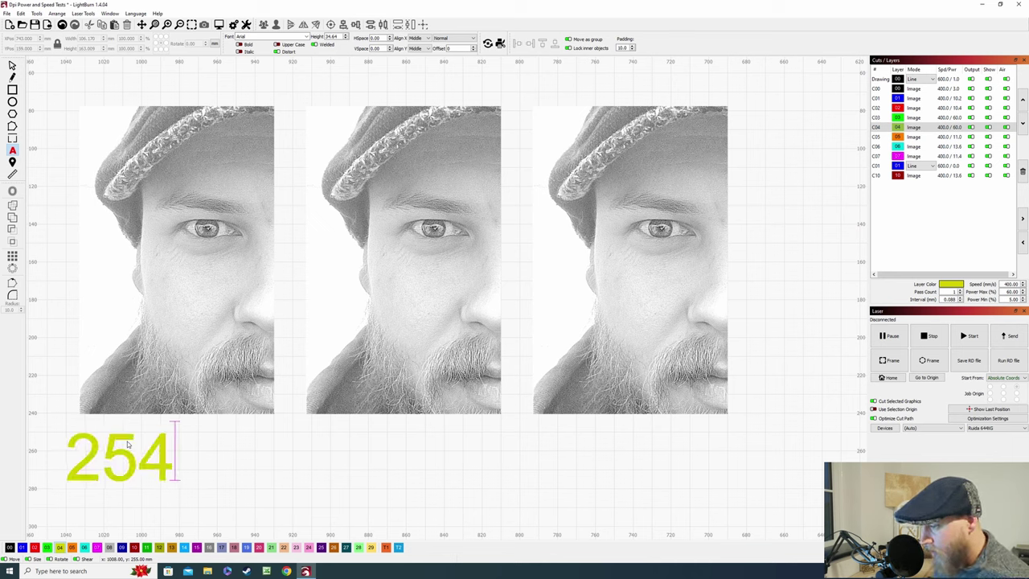
pyautogui.click(379, 440)
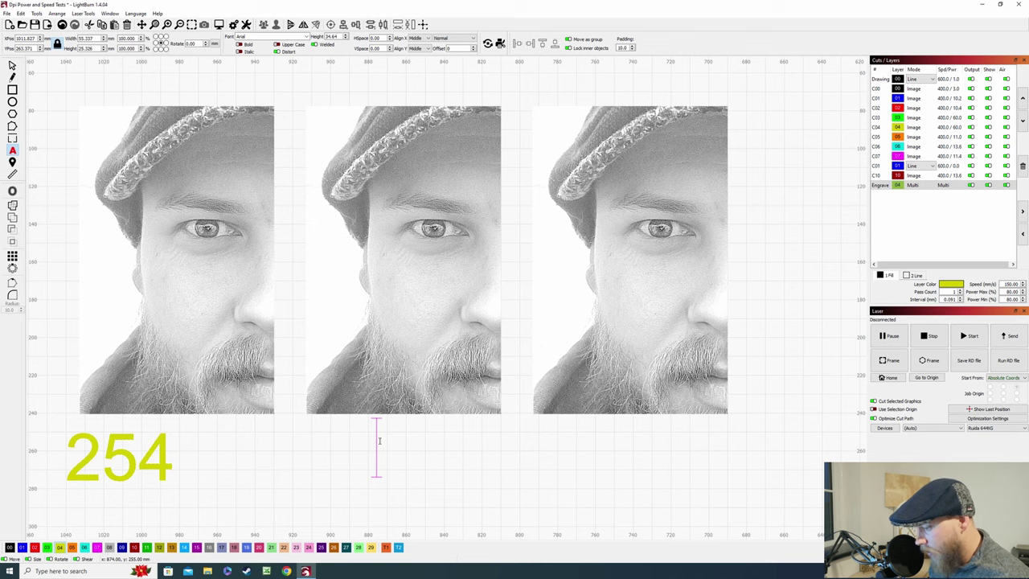
pyautogui.write('270')
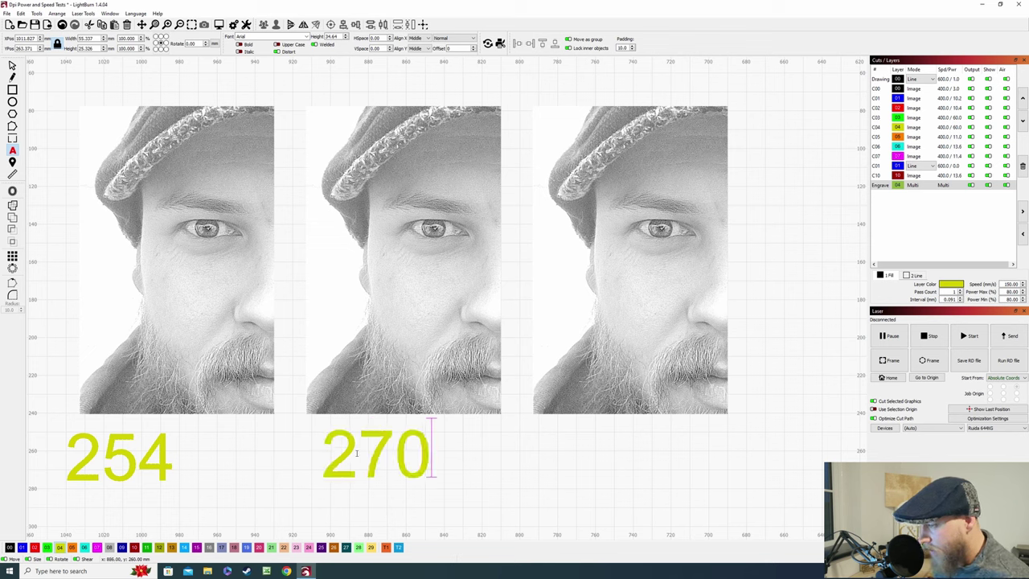
pyautogui.click(622, 437)
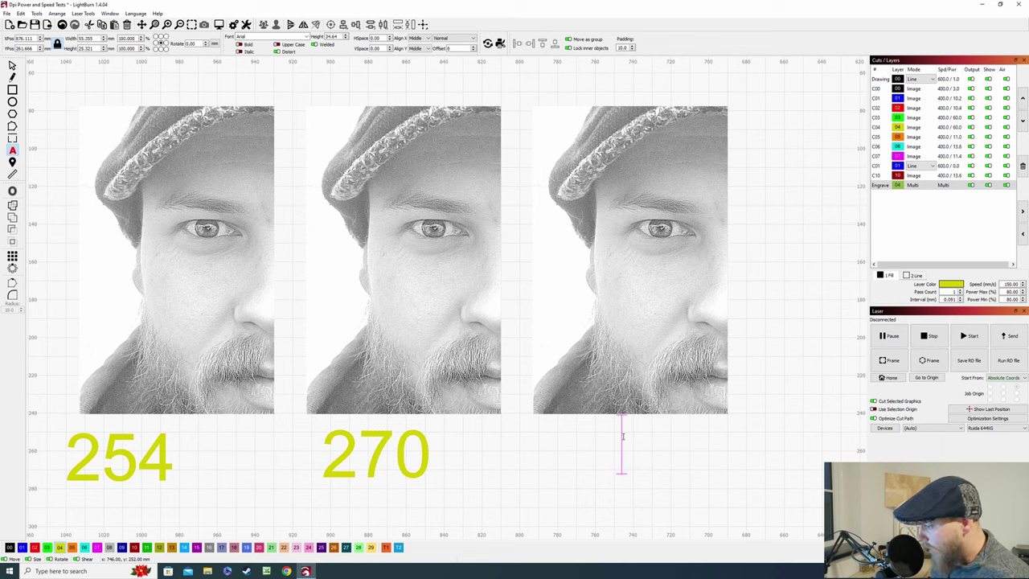
pyautogui.write('2')
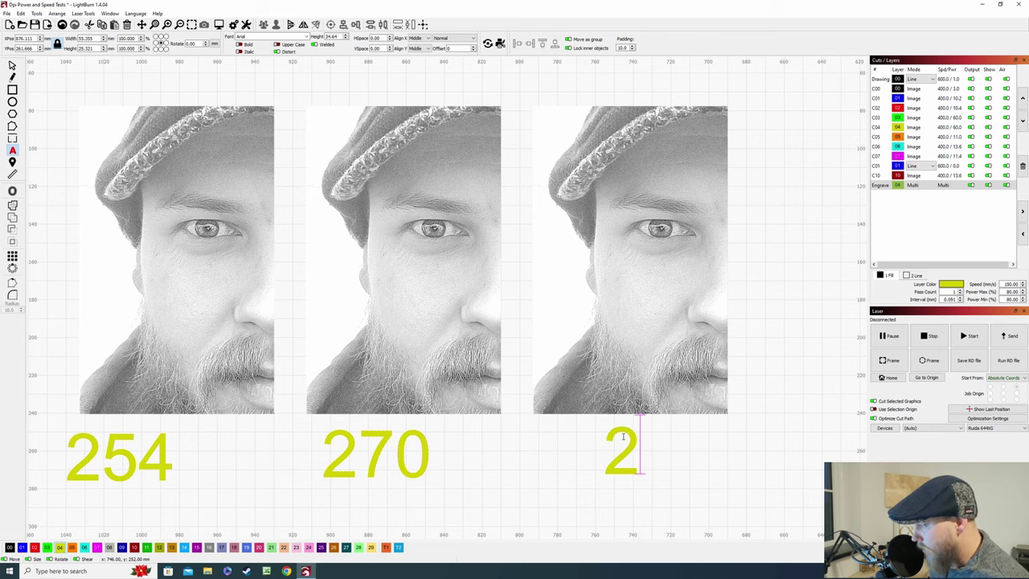
pyautogui.write('90')
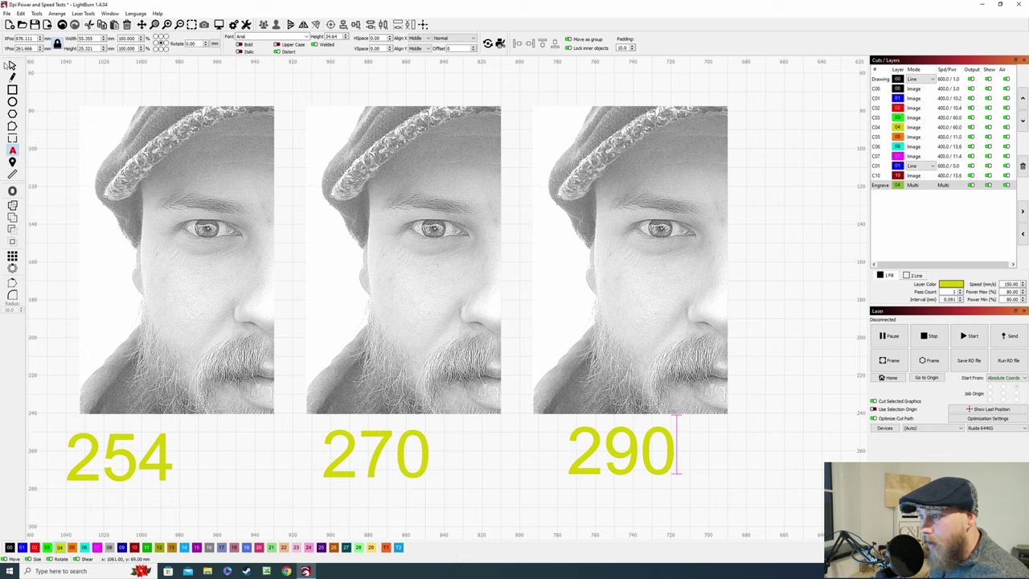
# Assign the three DPI labels to the black drawing layer 00 and set that layer to Fill mode
pyautogui.click(8, 66)
pyautogui.moveTo(696, 503); pyautogui.dragTo(111, 442)
pyautogui.click(9, 548)
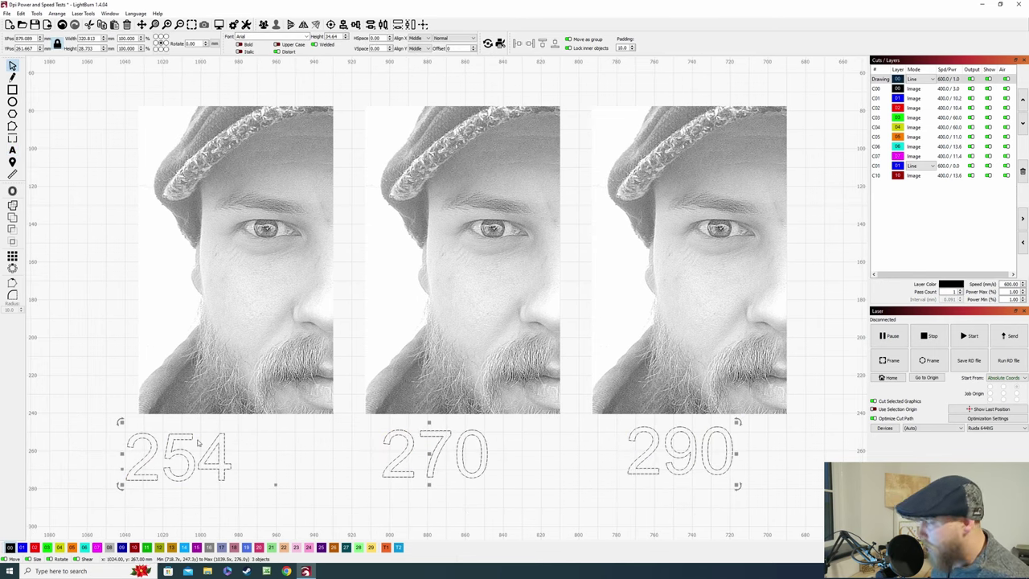
pyautogui.scroll(-1, 920, 80)
pyautogui.click(742, 434)
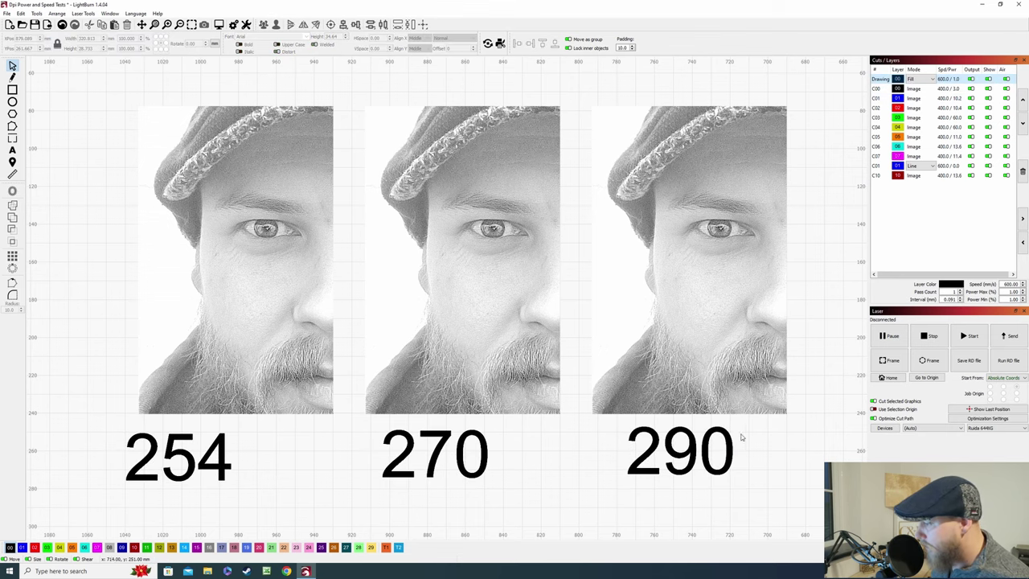
# Move the 254 label closer to the centre below the leftmost portrait and select all three portraits with their labels
pyautogui.scroll(-2, 742, 434)
pyautogui.moveTo(660, 417); pyautogui.dragTo(149, 172)
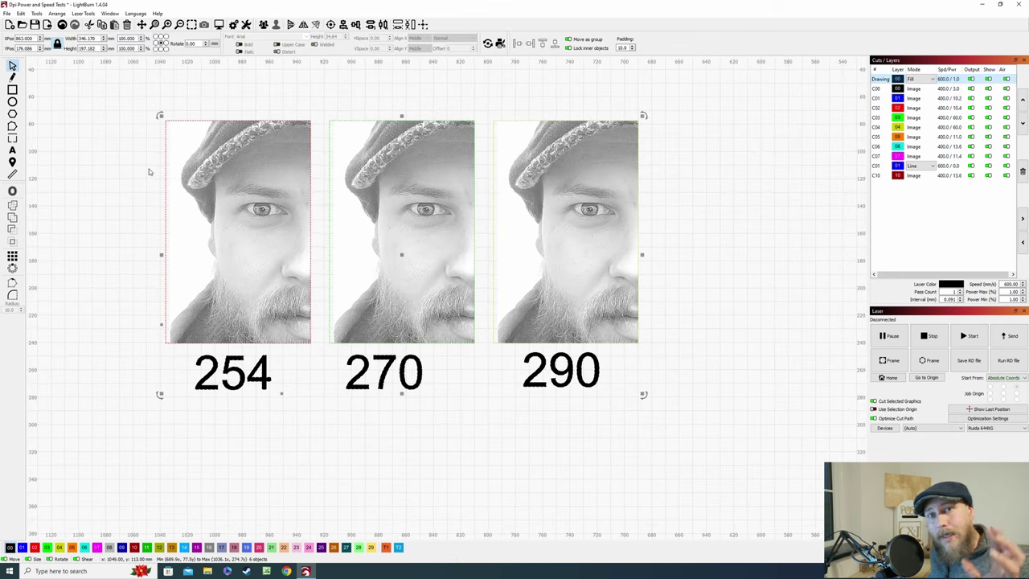